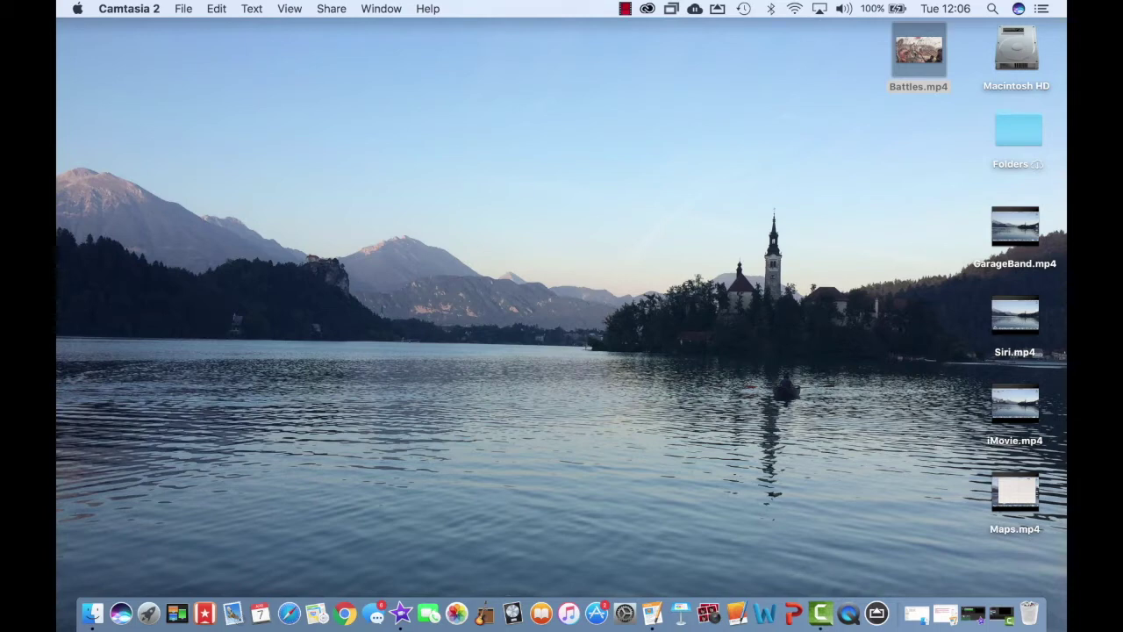
Step: Switch to iBooks Author and create a new book from the landscape Classic template
{"action": "left_click", "coordinate": [737, 612]}
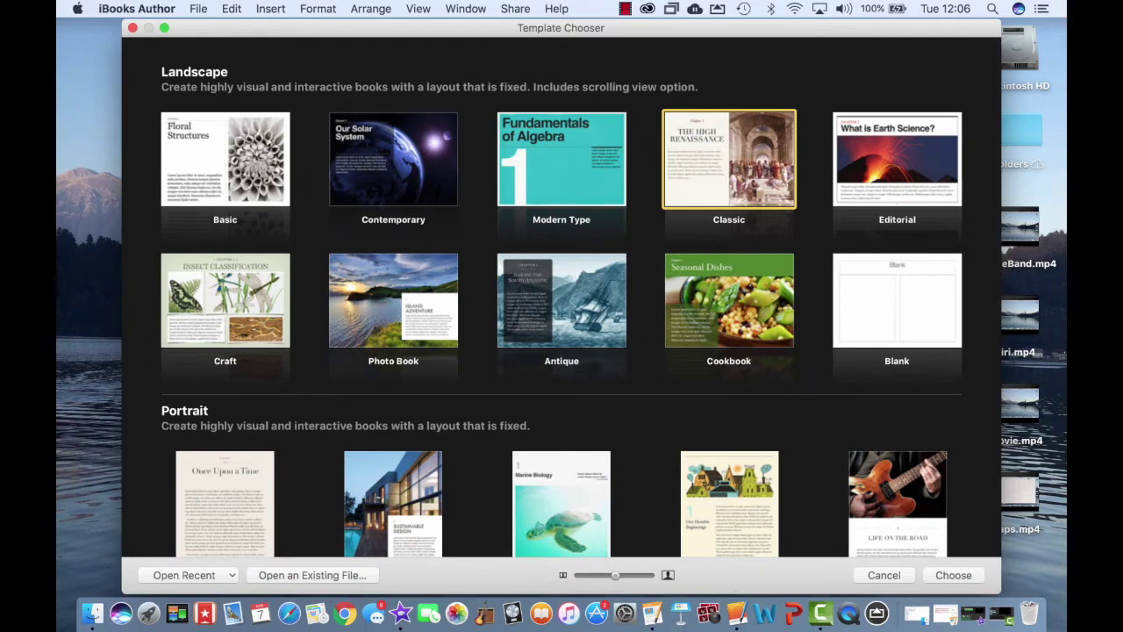
{"action": "key", "text": "Return"}
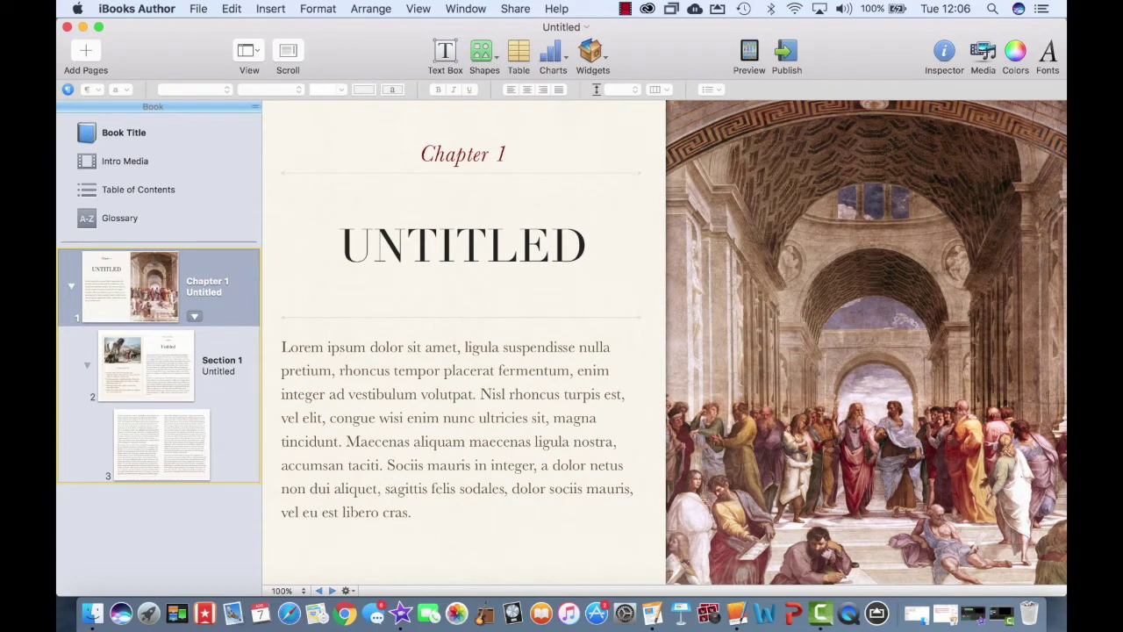
Step: Add a Media widget to the Chapter 1 page and fill it with Battles.mp4 from the desktop
{"action": "left_click", "coordinate": [590, 53]}
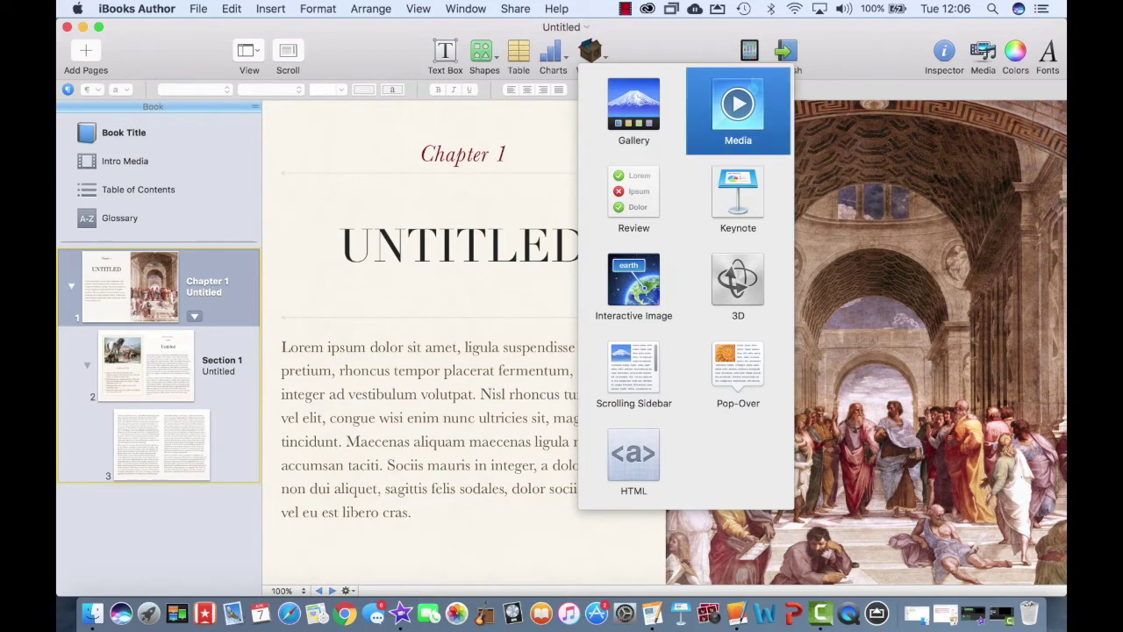
{"action": "left_click", "coordinate": [738, 110]}
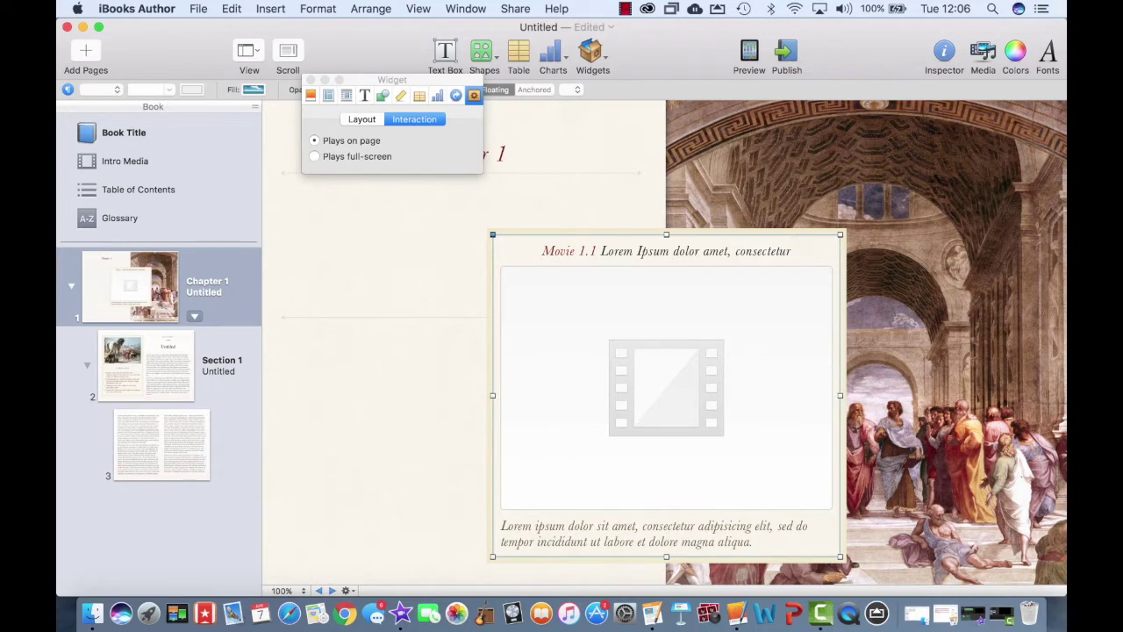
{"action": "left_click_drag", "start_coordinate": [684, 28], "coordinate": [502, 29]}
{"action": "left_click_drag", "start_coordinate": [919, 50], "coordinate": [496, 397]}
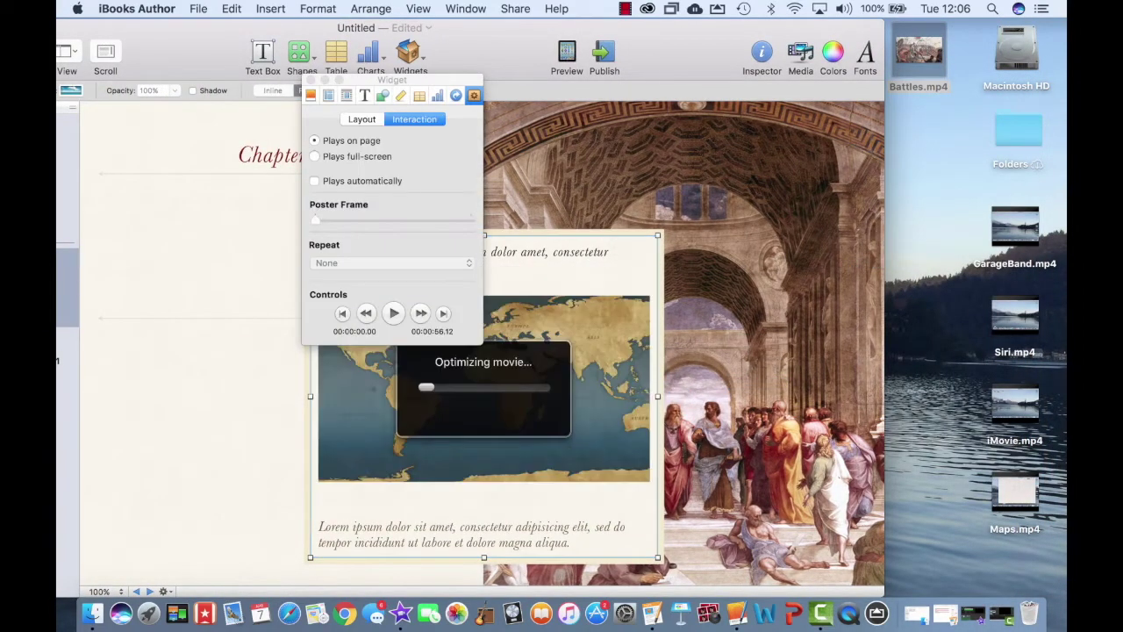
{"action": "left_click_drag", "start_coordinate": [518, 29], "coordinate": [707, 28]}
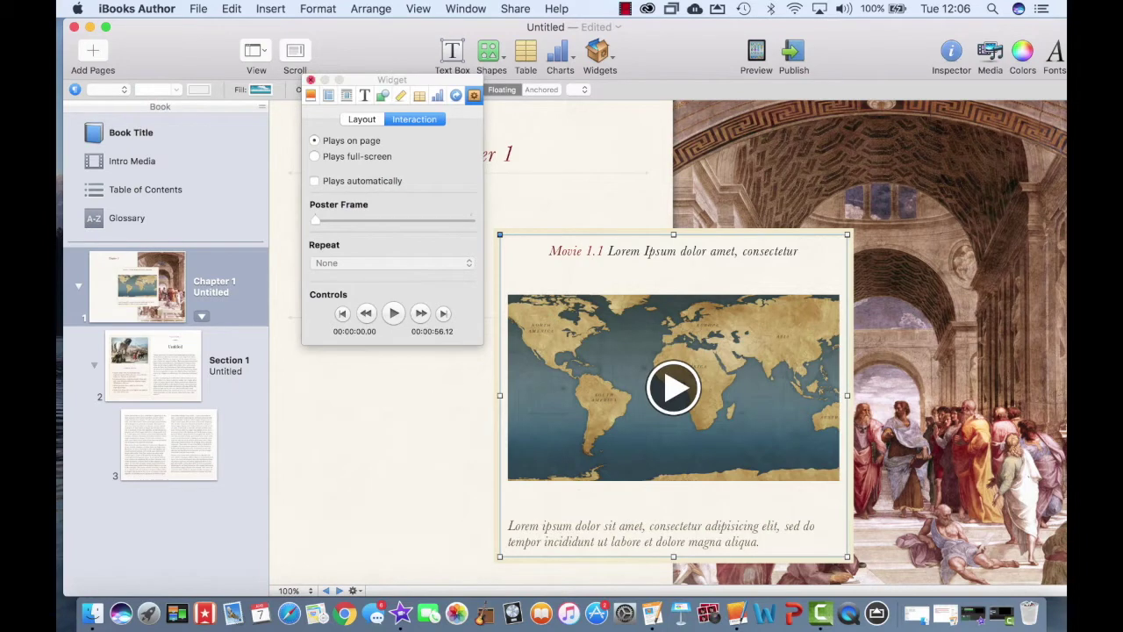
{"action": "left_click", "coordinate": [311, 80]}
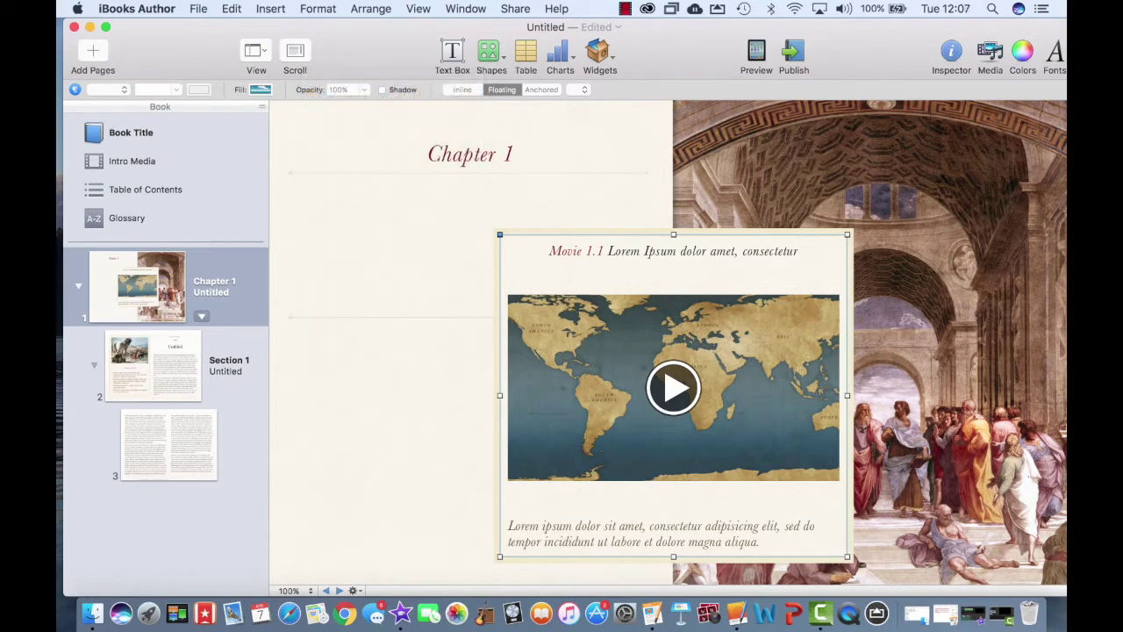
Step: Title the movie widget "Battles Movie" and place it in the page's text column just below the Chapter 1 heading
{"action": "triple_click", "coordinate": [674, 251]}
{"action": "key", "text": "BackSpace"}
{"action": "type", "text": "Bat"}
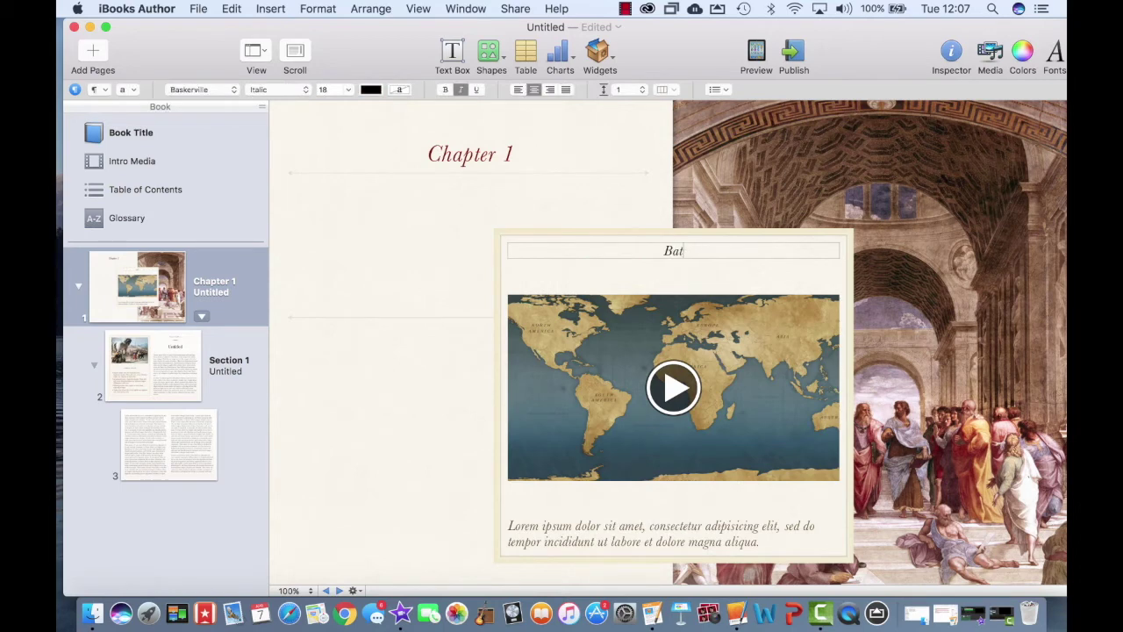
{"action": "type", "text": "tles Movie"}
{"action": "left_click", "coordinate": [661, 533]}
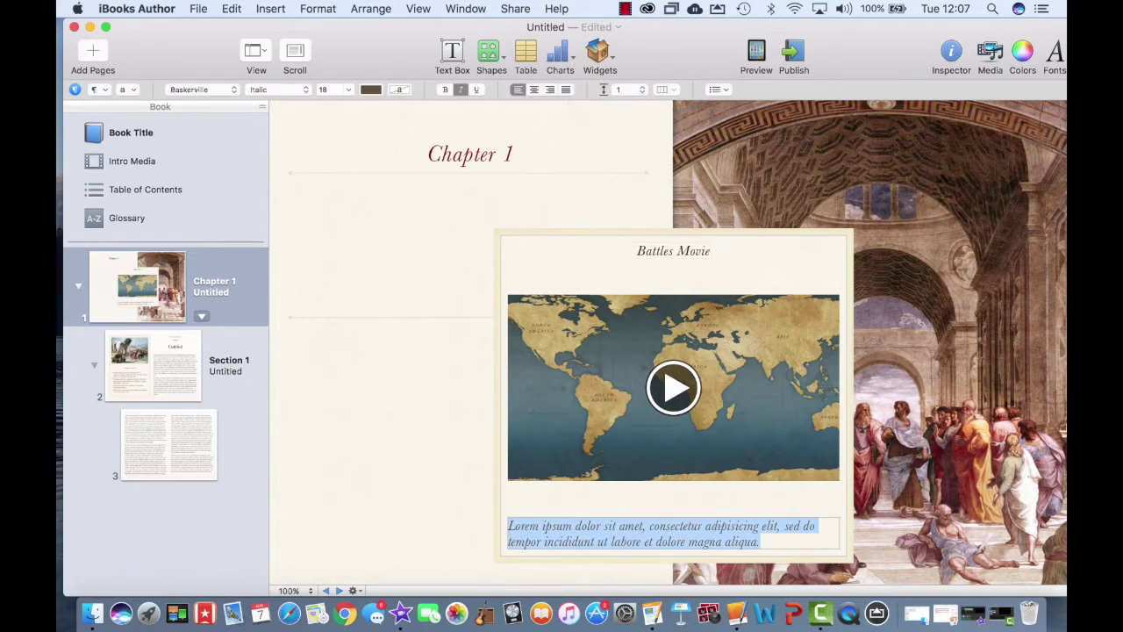
{"action": "left_click", "coordinate": [470, 313]}
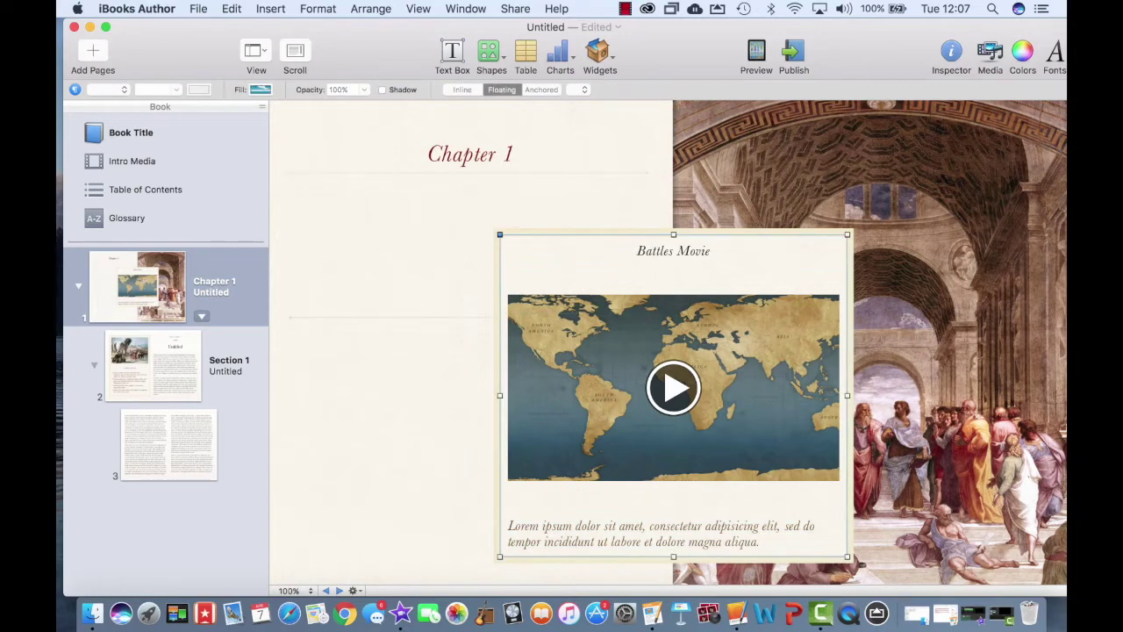
{"action": "left_click_drag", "start_coordinate": [686, 356], "coordinate": [481, 323]}
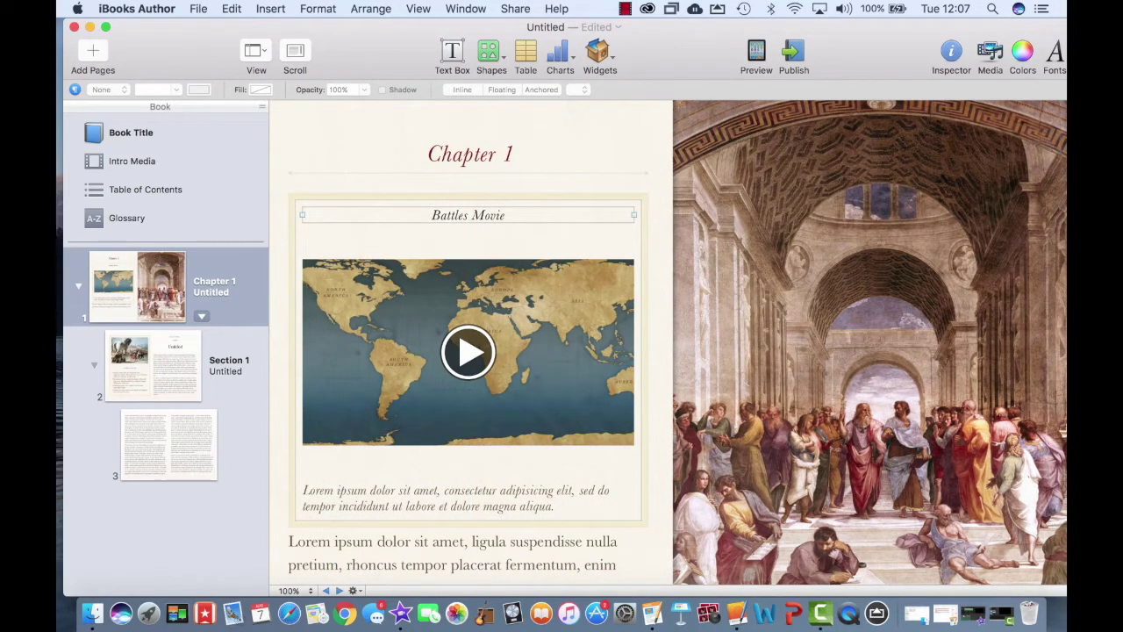
Step: Add a Gallery widget to the chapter page and insert Hastings 2.jpg as its first image
{"action": "left_click", "coordinate": [599, 55]}
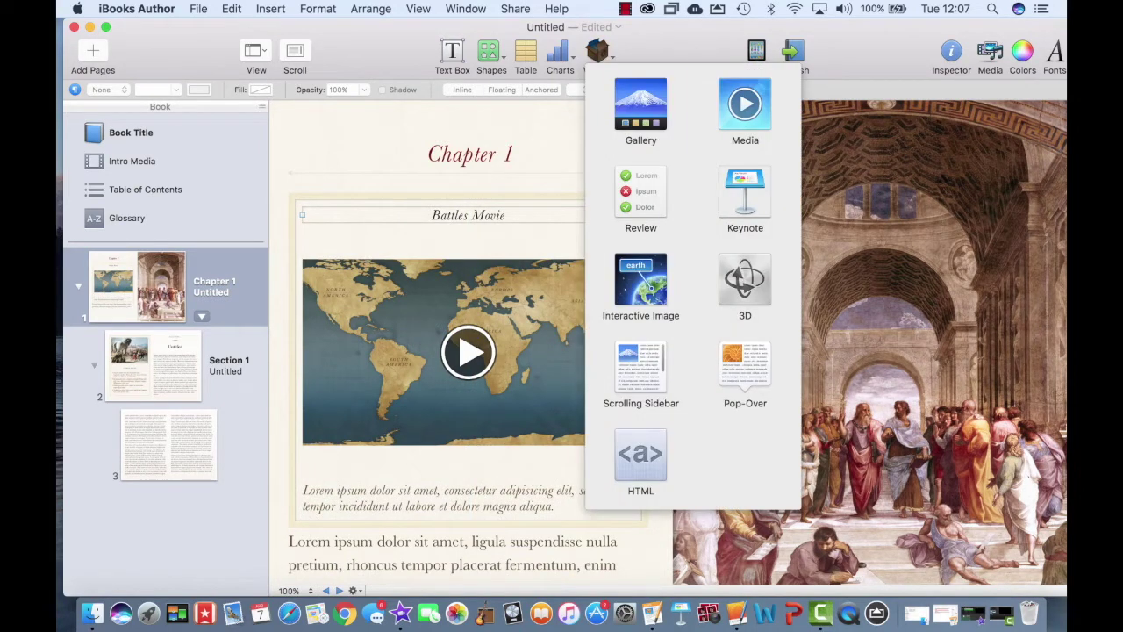
{"action": "left_click", "coordinate": [640, 109]}
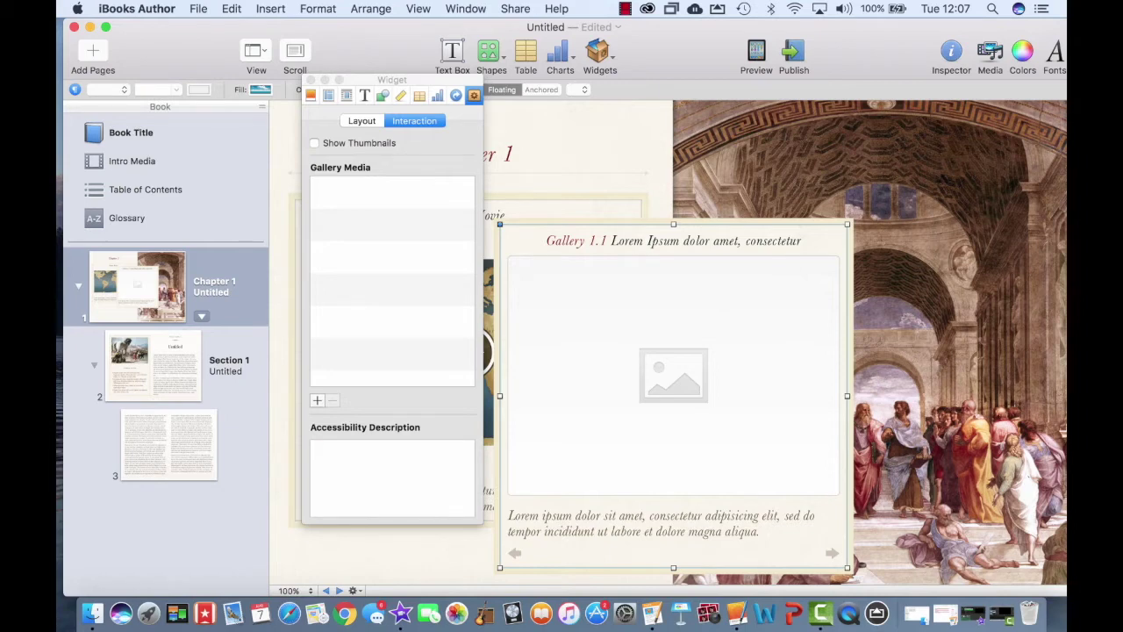
{"action": "left_click", "coordinate": [316, 400]}
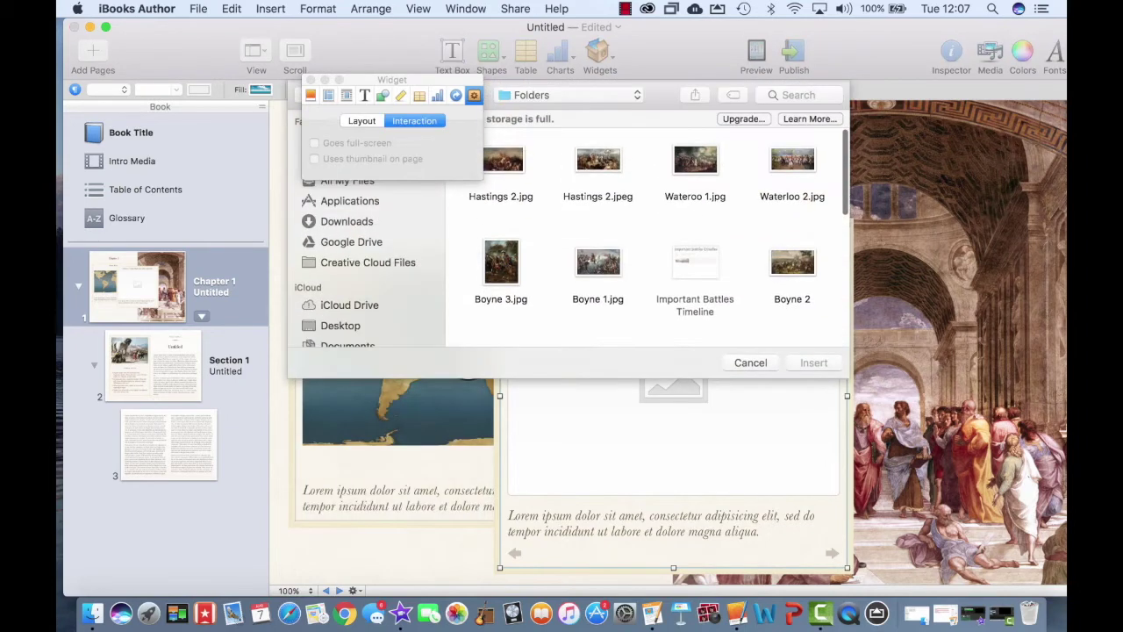
{"action": "left_click", "coordinate": [503, 161]}
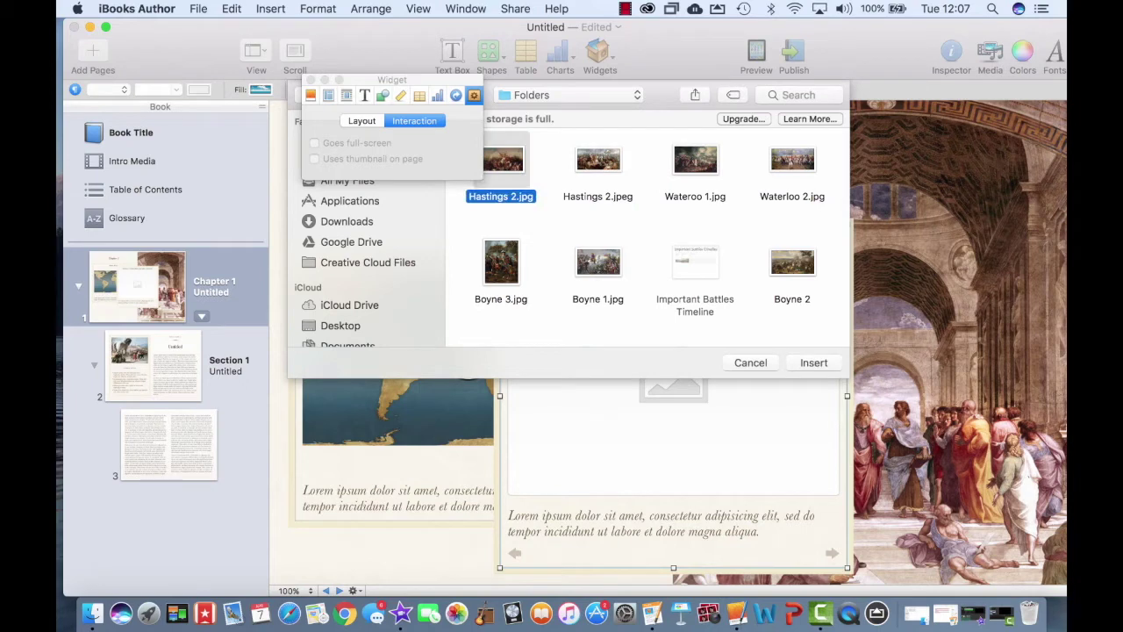
{"action": "left_click", "coordinate": [813, 362]}
Step: Add Hastings 2.jpeg and Wateroo 1.jpg to the gallery's media
{"action": "left_click", "coordinate": [317, 400]}
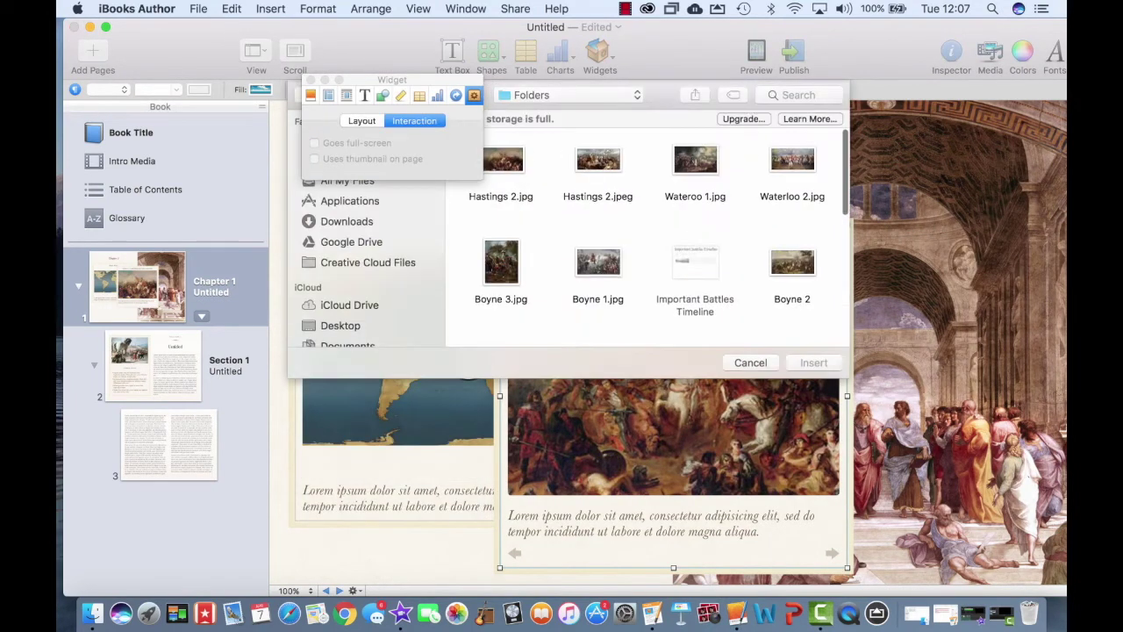
{"action": "left_click", "coordinate": [599, 162]}
{"action": "key", "text": "Return"}
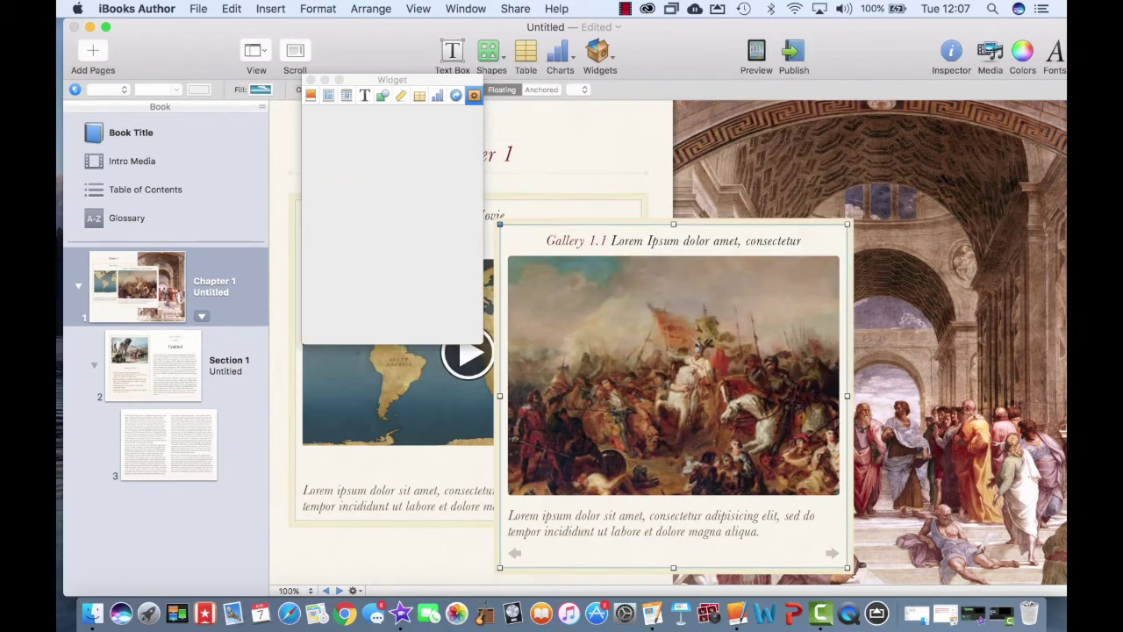
{"action": "left_click", "coordinate": [316, 400]}
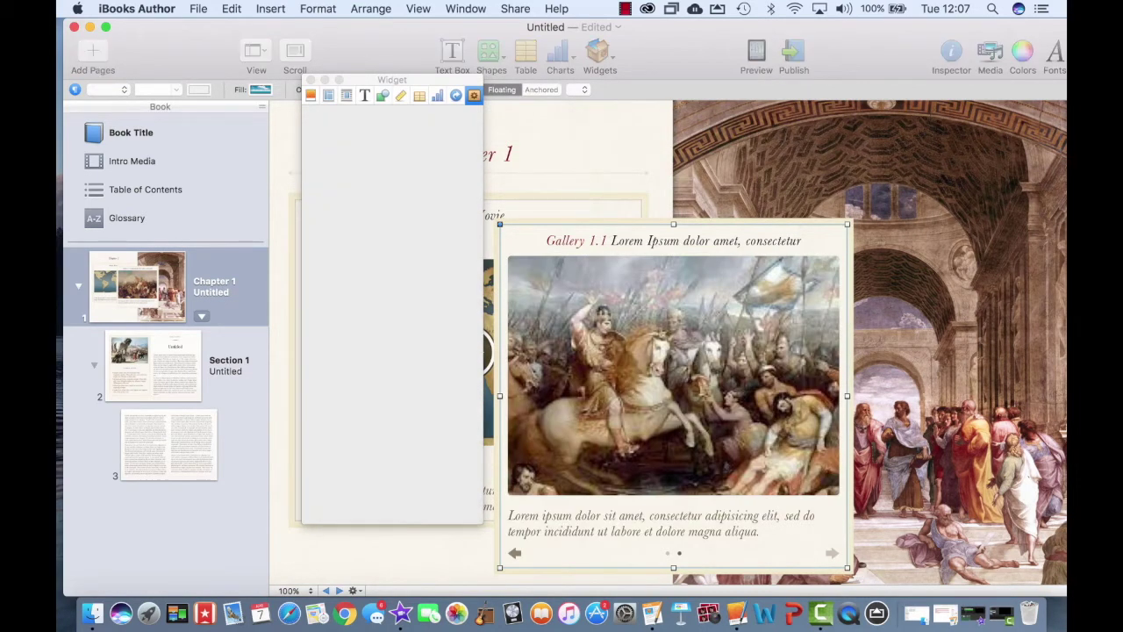
{"action": "left_click", "coordinate": [694, 161]}
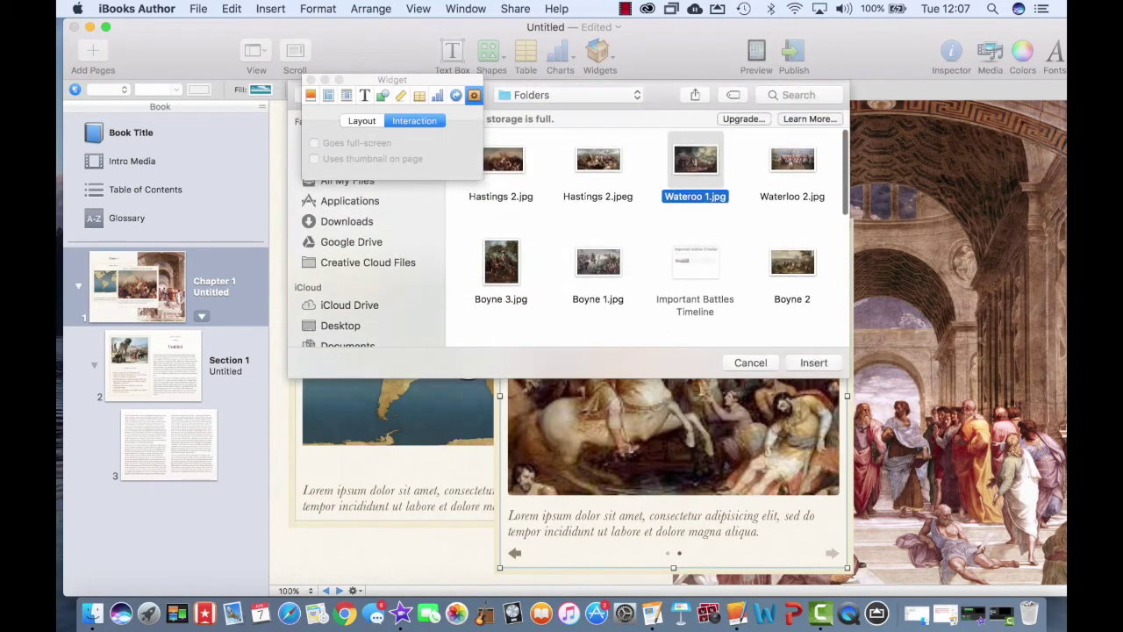
{"action": "key", "text": "Return"}
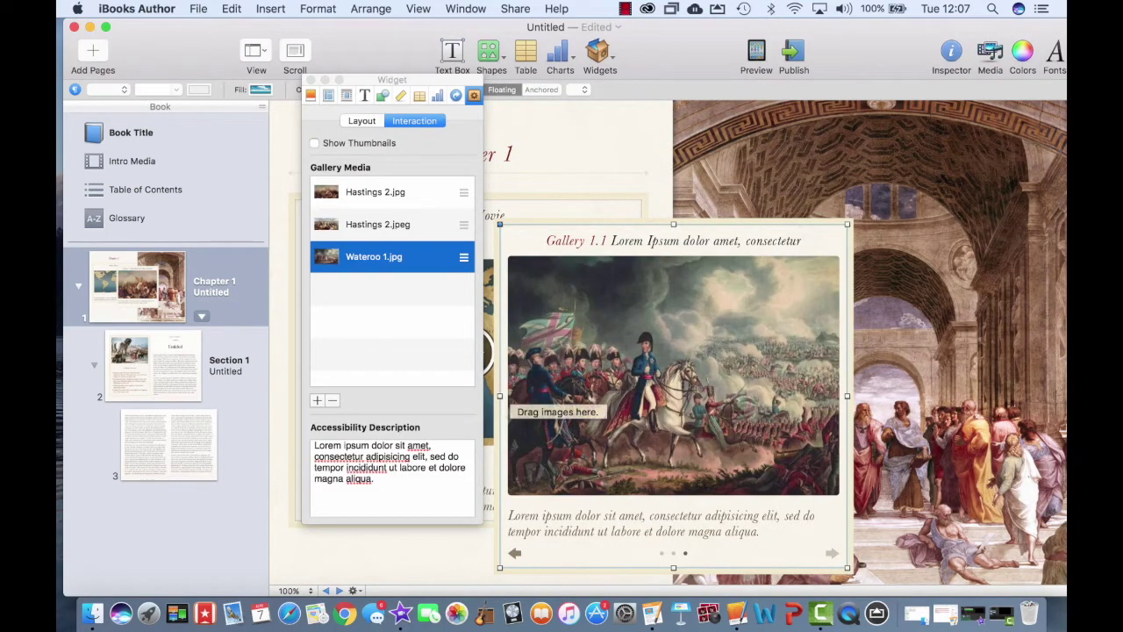
Step: Move the gallery onto the painting beside the text column and browse back and forth through its images
{"action": "left_click_drag", "start_coordinate": [772, 229], "coordinate": [964, 141]}
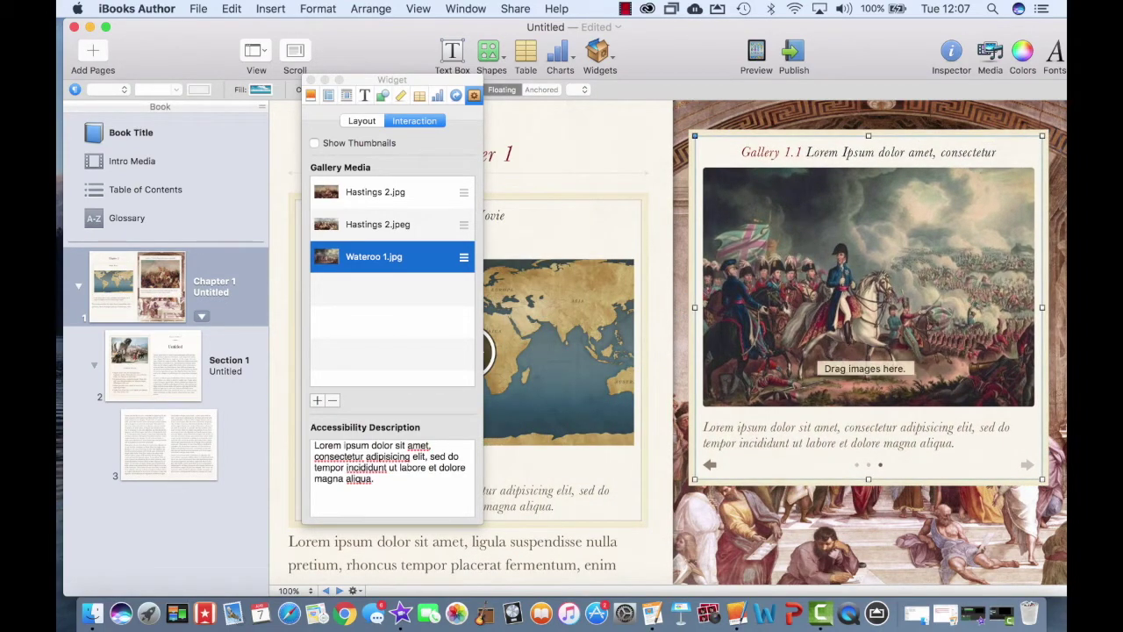
{"action": "left_click", "coordinate": [710, 465]}
{"action": "left_click", "coordinate": [710, 465]}
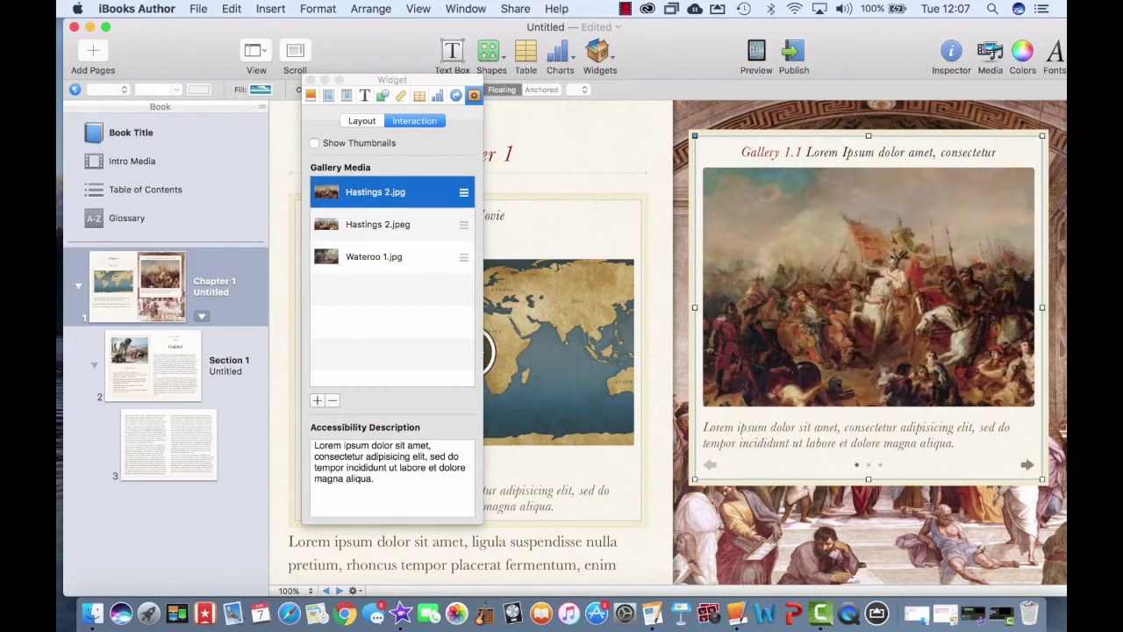
{"action": "key", "text": "Down"}
{"action": "key", "text": "Down"}
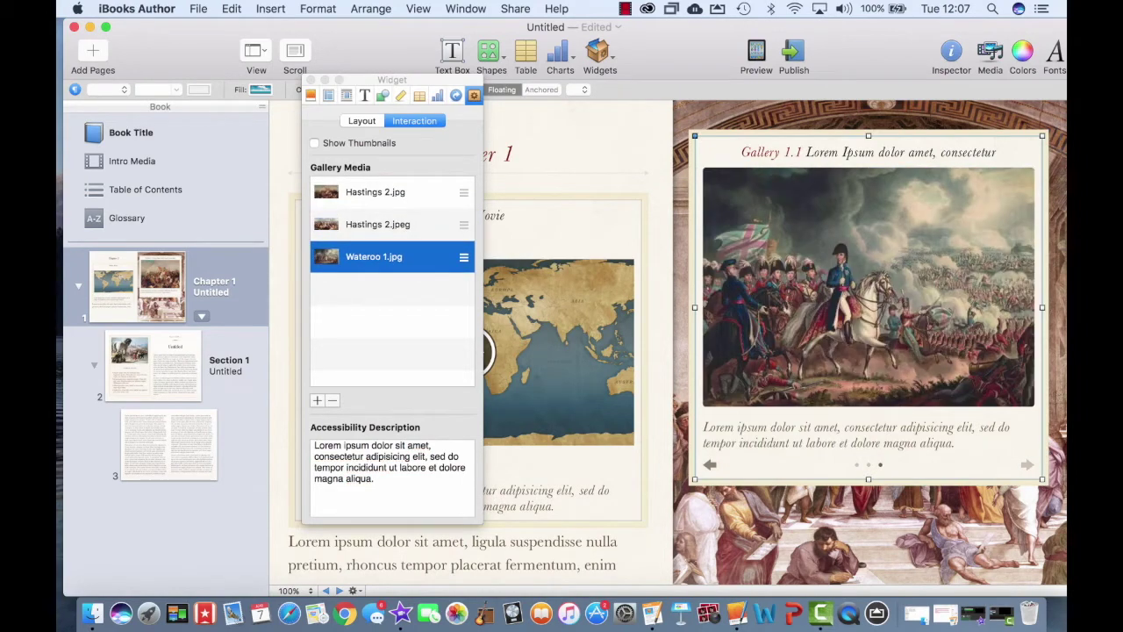
Step: Add an Interactive Image widget and fill it with Boyne 1.jpg from the desktop's Folders folder
{"action": "left_click", "coordinate": [599, 52]}
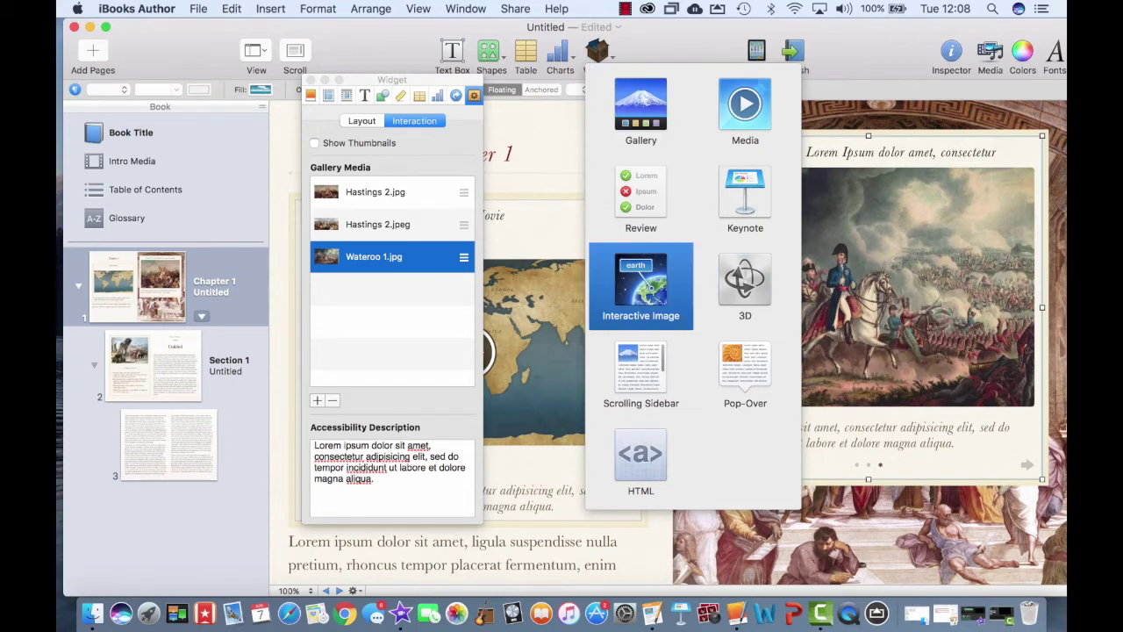
{"action": "left_click", "coordinate": [641, 286]}
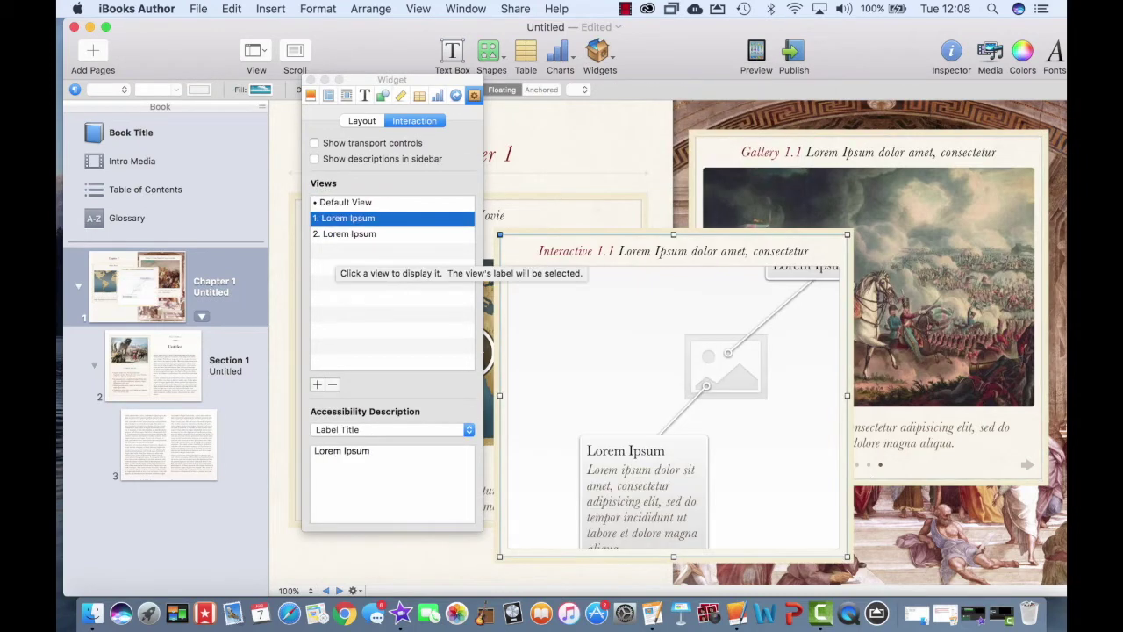
{"action": "left_click_drag", "start_coordinate": [421, 27], "coordinate": [292, 28]}
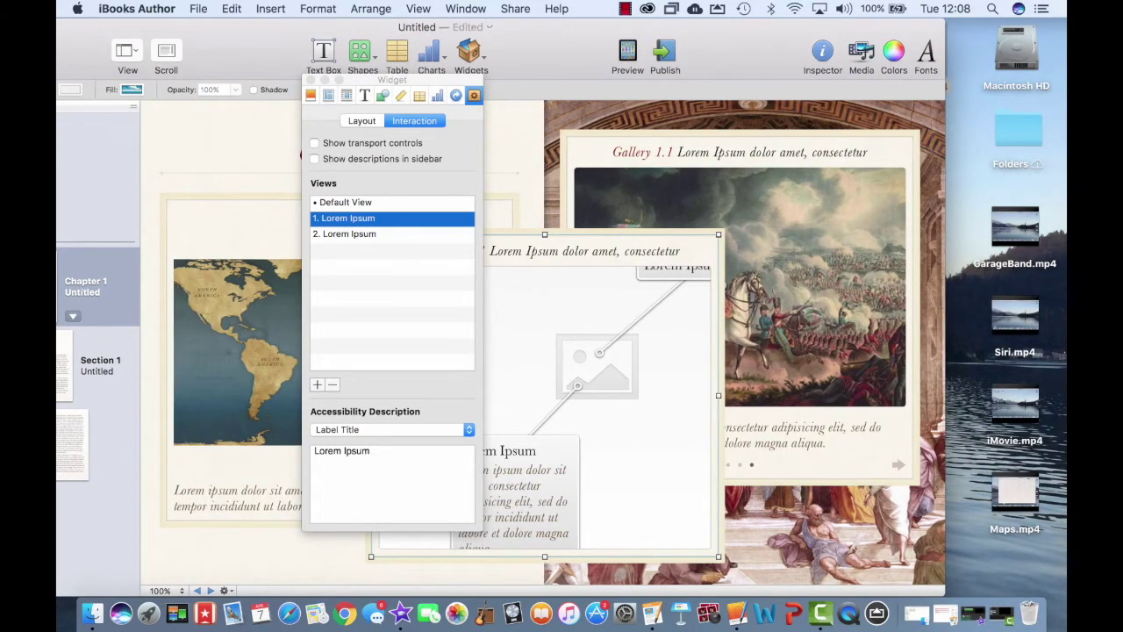
{"action": "left_click", "coordinate": [1018, 130]}
{"action": "double_click", "coordinate": [1018, 132]}
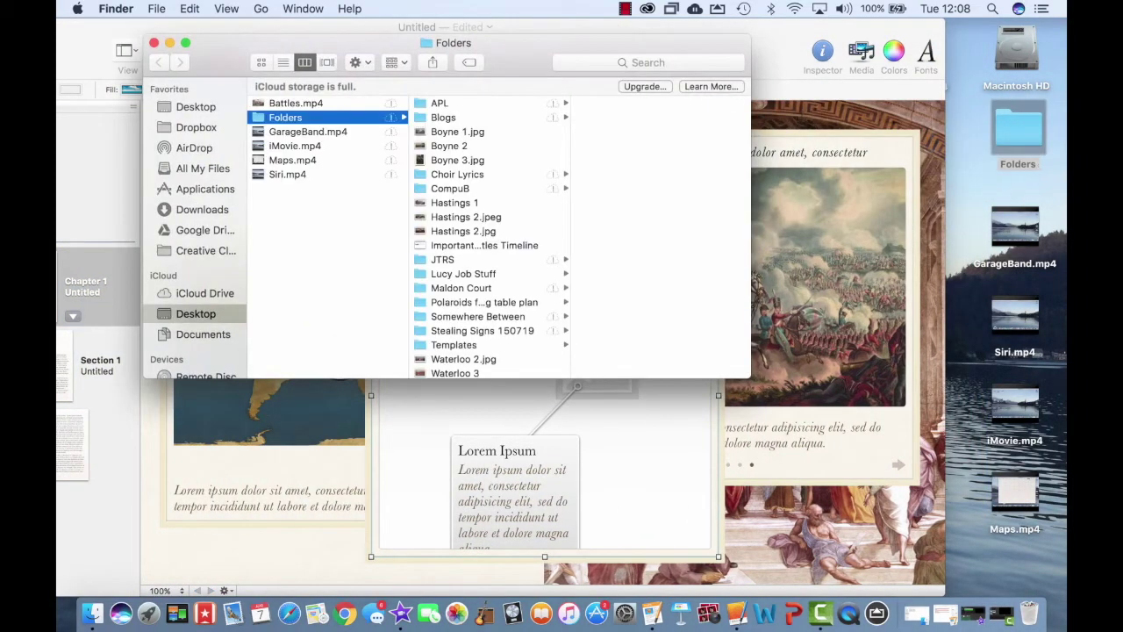
{"action": "left_click_drag", "start_coordinate": [457, 131], "coordinate": [621, 456]}
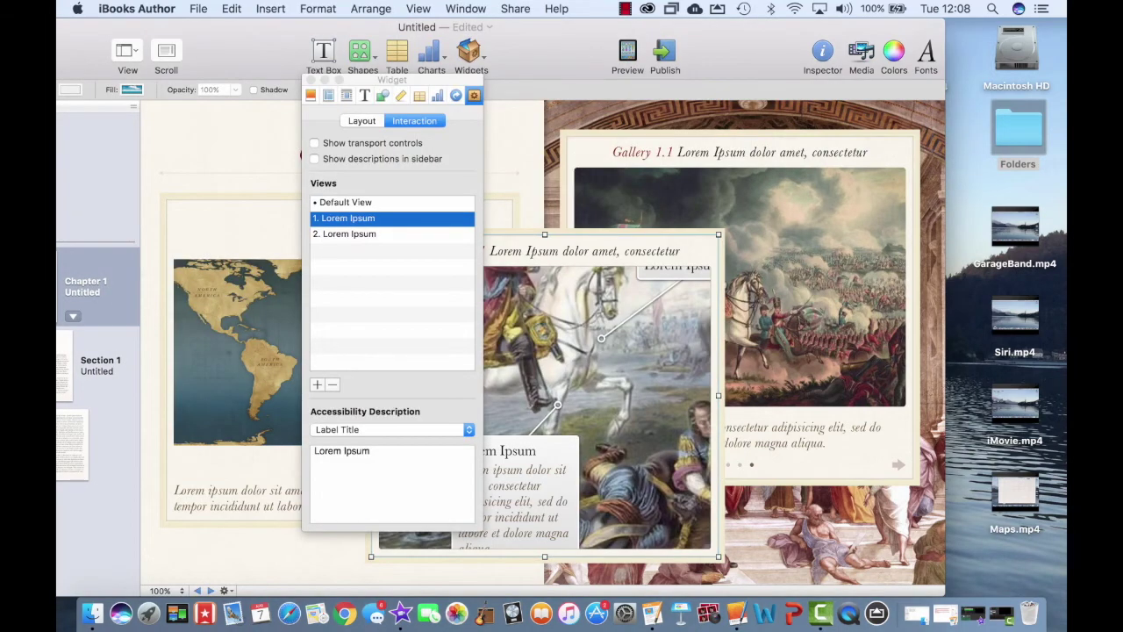
{"action": "left_click_drag", "start_coordinate": [555, 34], "coordinate": [774, 33]}
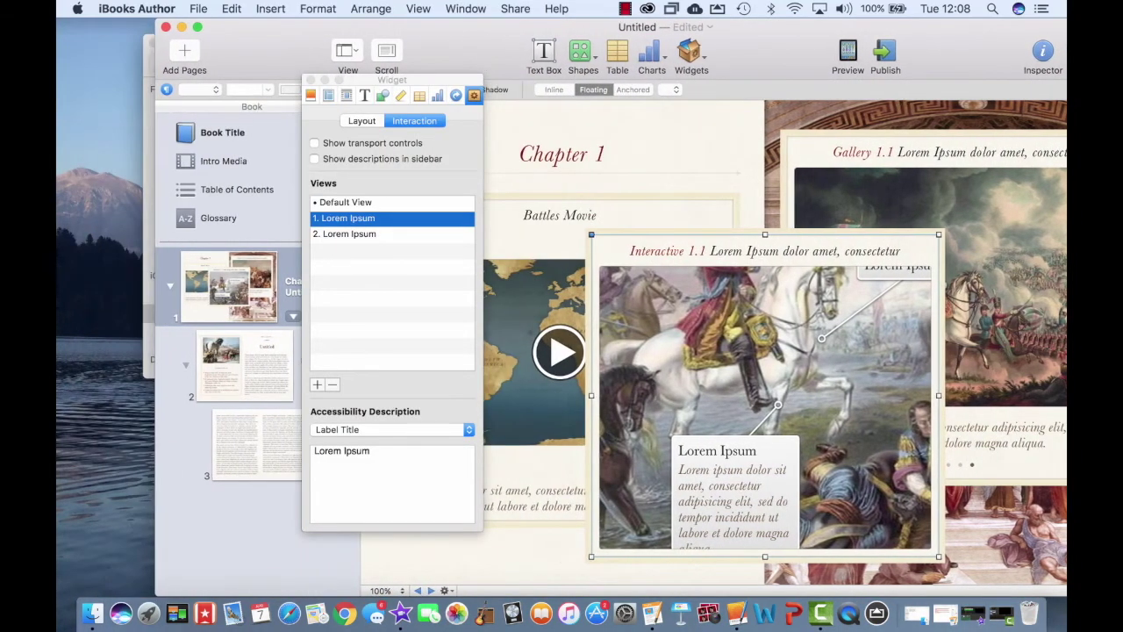
Step: Move the first view's label up and replace its description with "Horse Back Fighting was common in 1890"
{"action": "left_click_drag", "start_coordinate": [717, 450], "coordinate": [673, 402]}
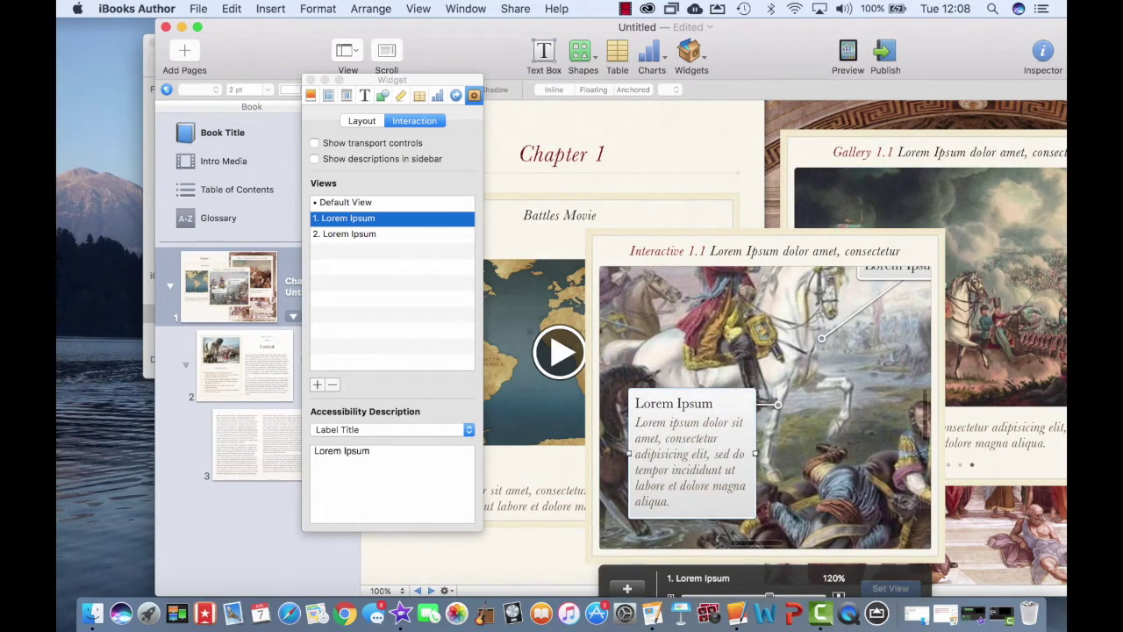
{"action": "double_click", "coordinate": [690, 455]}
{"action": "key", "text": "BackSpace"}
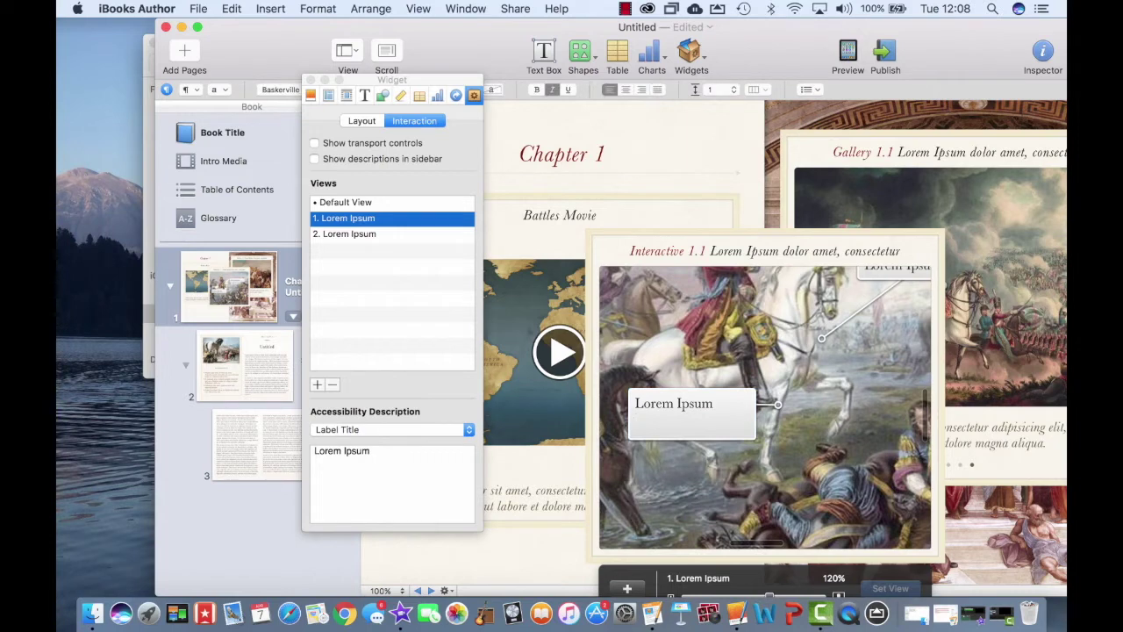
{"action": "type", "text": "Horse Back Fighting was"}
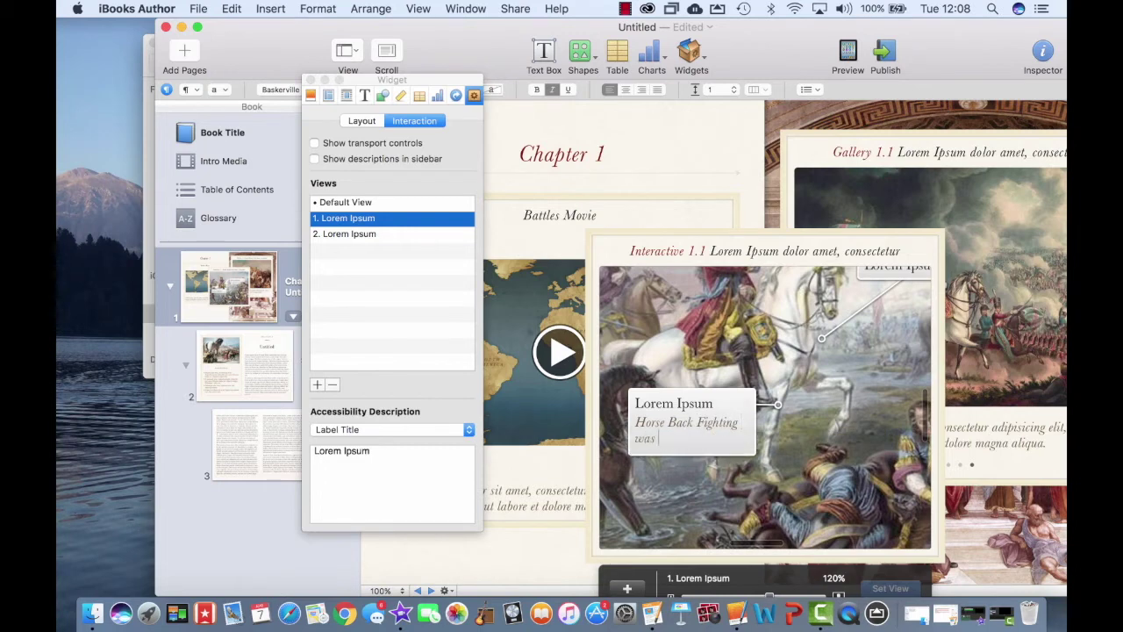
{"action": "type", "text": " comon"}
{"action": "key", "text": "BackSpace"}
{"action": "key", "text": "BackSpace"}
{"action": "key", "text": "BackSpace"}
{"action": "type", "text": "mmon in 1890"}
{"action": "key", "text": "Escape"}
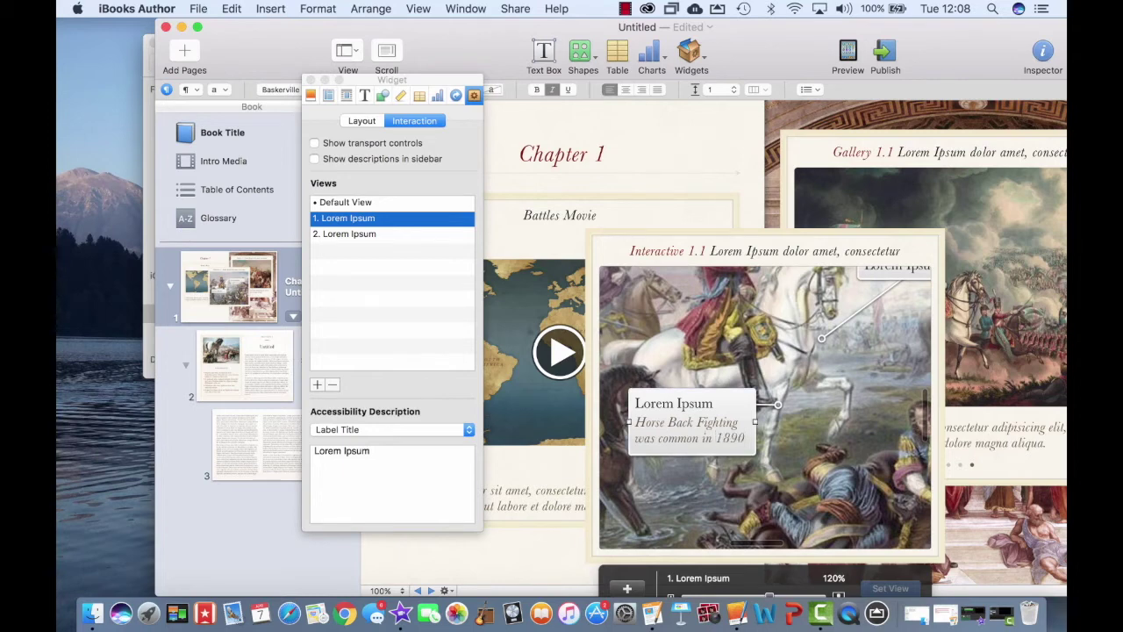
Step: Move the interactive image widget toward the movie and clear the second view's label title
{"action": "left_click_drag", "start_coordinate": [879, 250], "coordinate": [786, 232]}
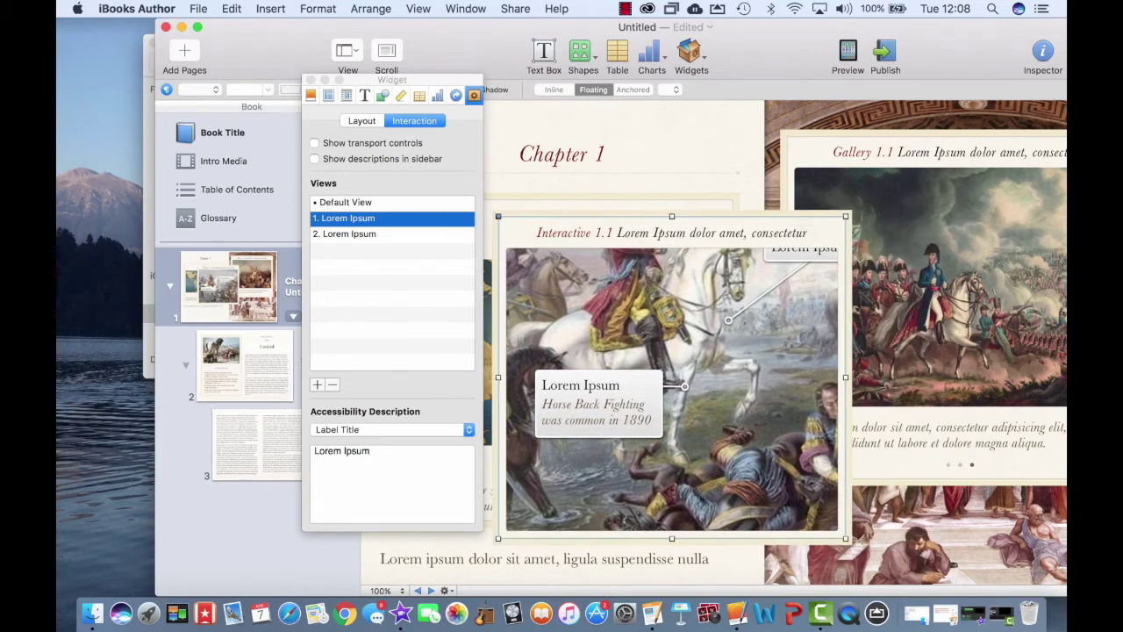
{"action": "double_click", "coordinate": [805, 250]}
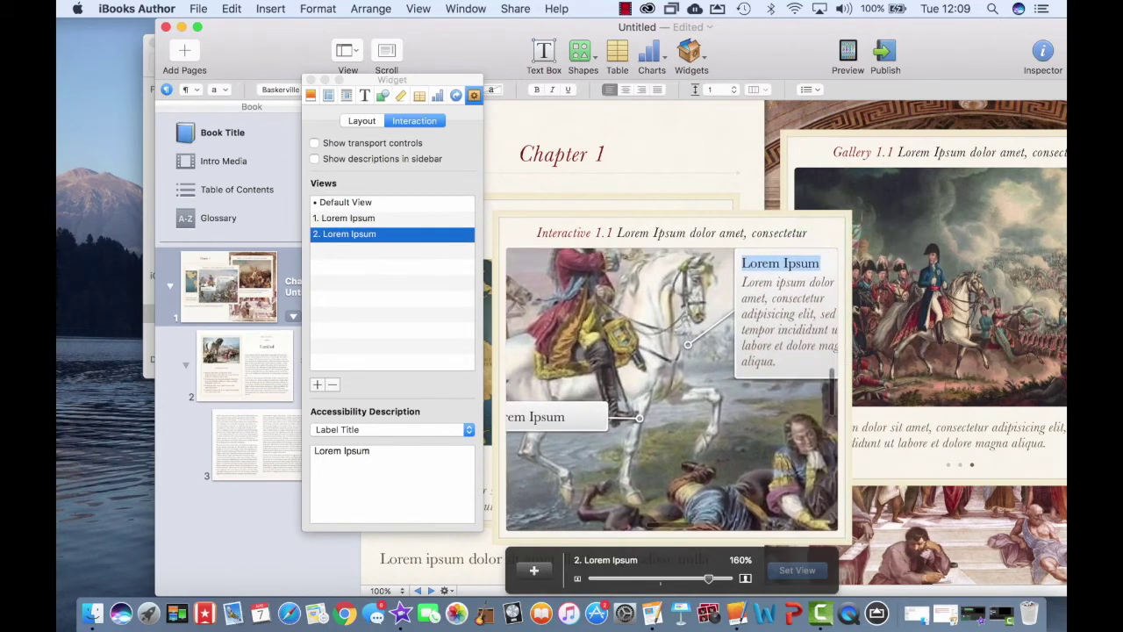
{"action": "key", "text": "BackSpace"}
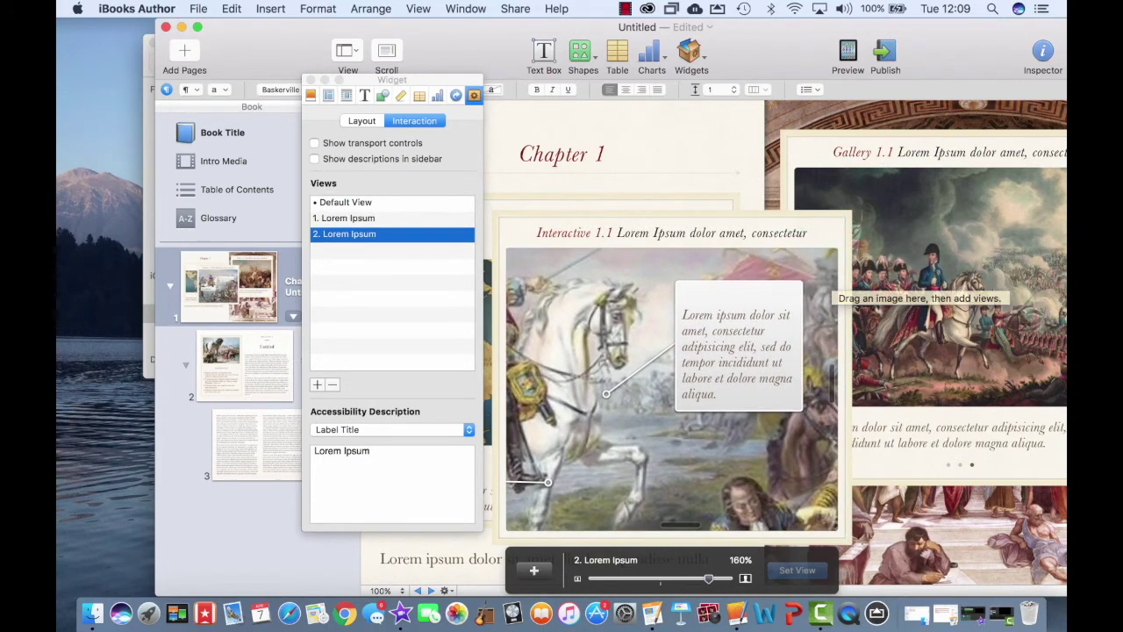
Step: Replace the second view's description with "Here is the leader of the army"
{"action": "key", "text": "Tab"}
{"action": "key", "text": "BackSpace"}
{"action": "type", "text": "H"}
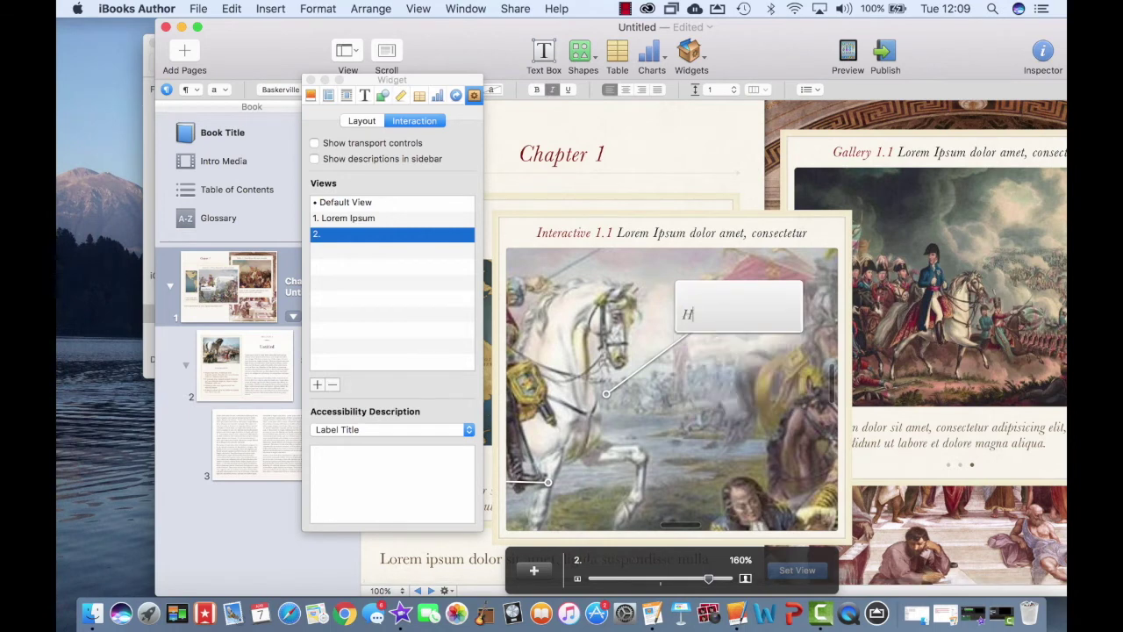
{"action": "type", "text": "ere is the lea"}
{"action": "type", "text": "der ag"}
{"action": "key", "text": "BackSpace"}
{"action": "key", "text": "BackSpace"}
{"action": "type", "text": "of the"}
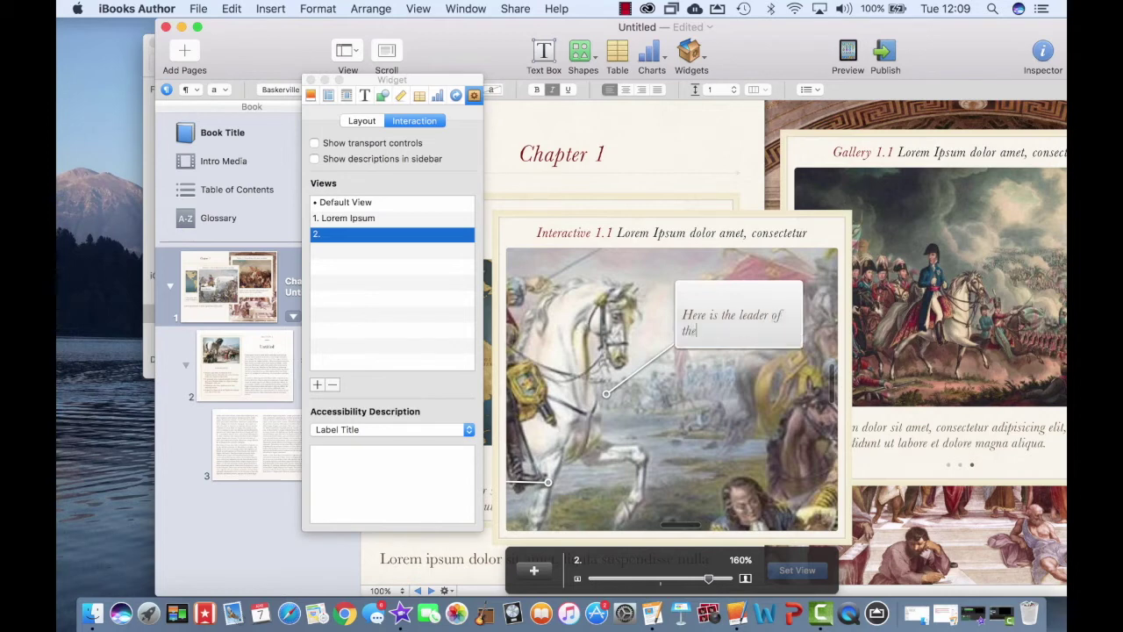
{"action": "type", "text": " arn"}
{"action": "key", "text": "BackSpace"}
{"action": "type", "text": "my"}
{"action": "key", "text": "Escape"}
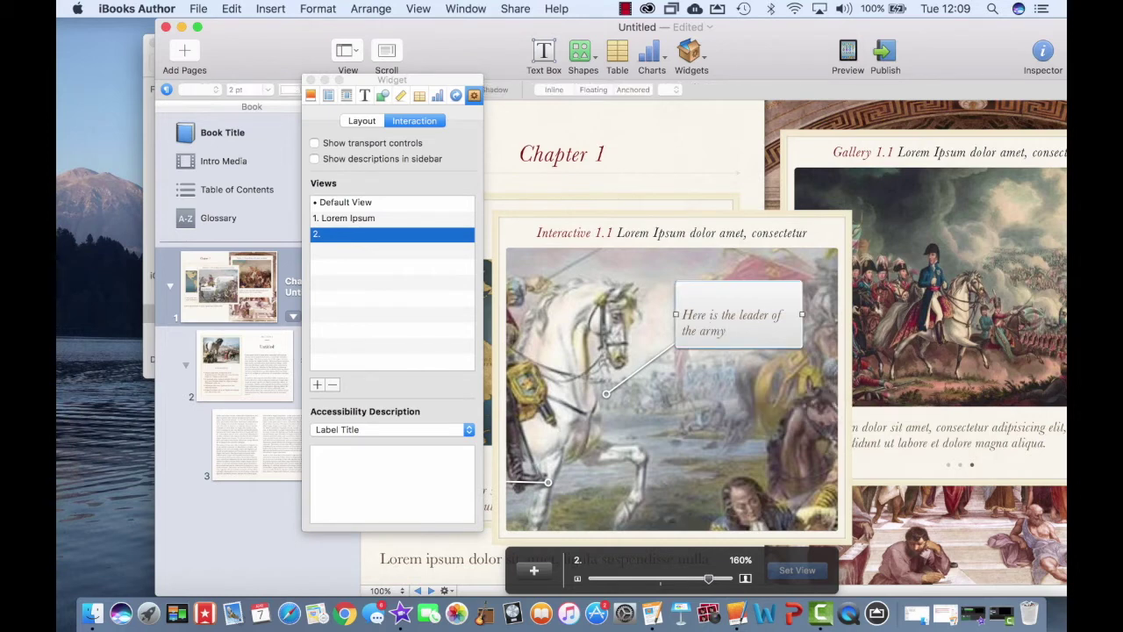
Step: Add a third view to the interactive image and select its placeholder description
{"action": "left_click", "coordinate": [535, 570]}
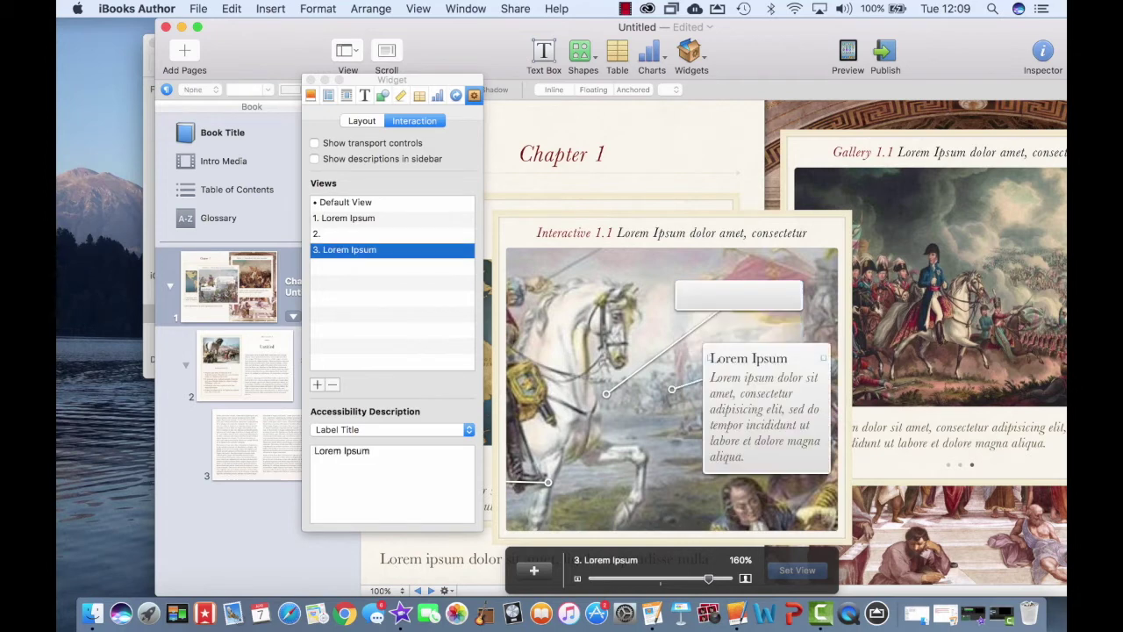
{"action": "left_click", "coordinate": [763, 410]}
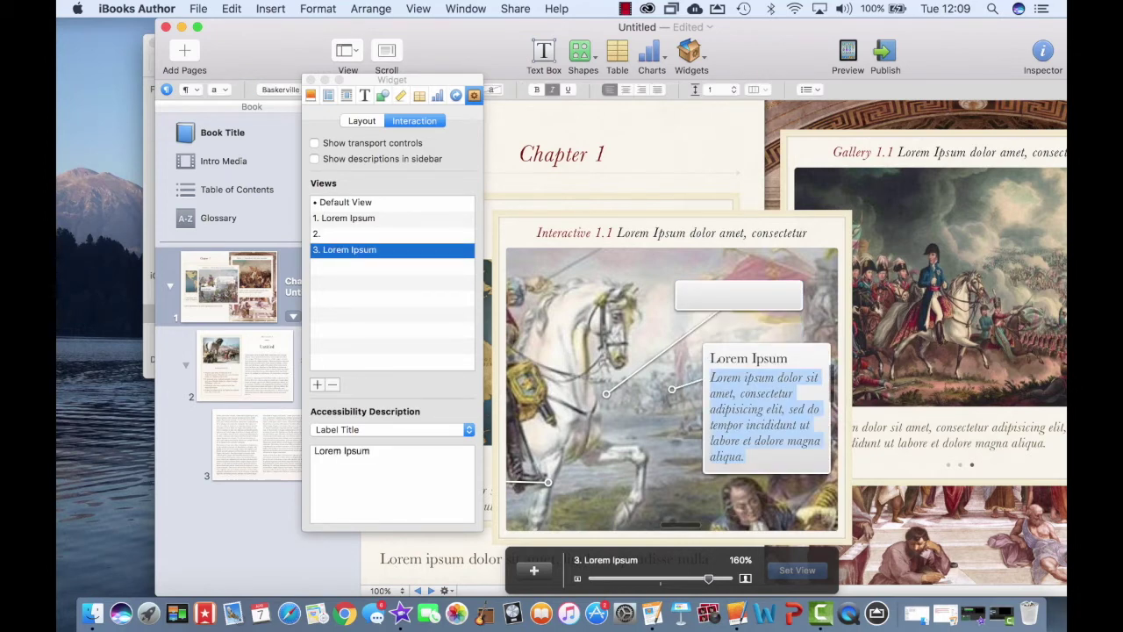
{"action": "left_click", "coordinate": [947, 526]}
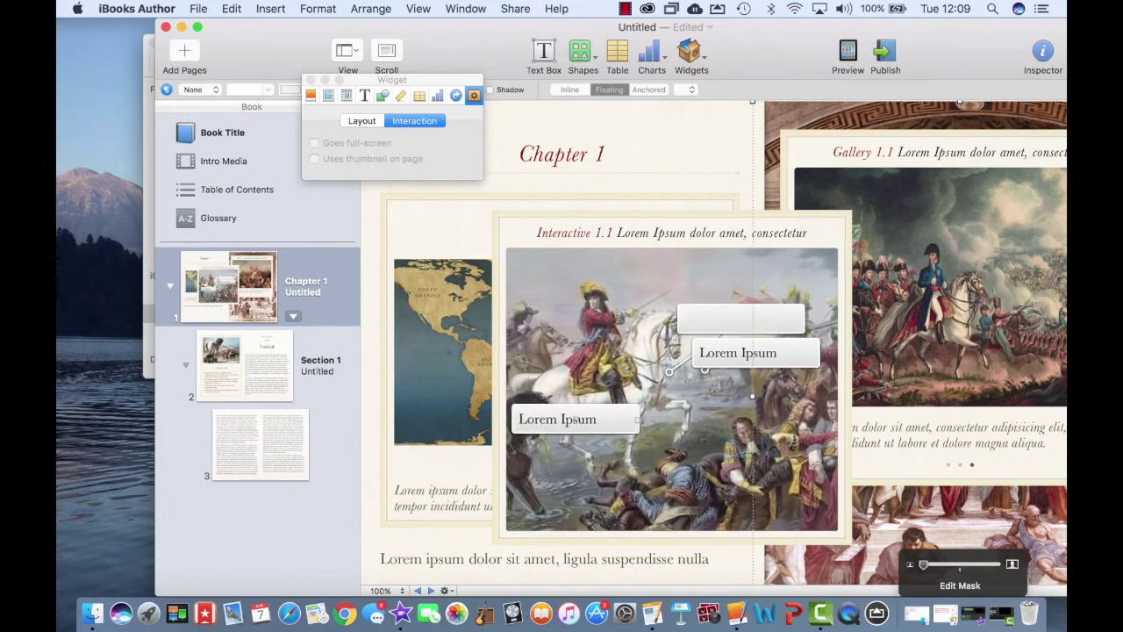
Step: Move the interactive image lower and narrow it to end at the edge of the background painting, closing the widget settings
{"action": "left_click_drag", "start_coordinate": [671, 377], "coordinate": [708, 421]}
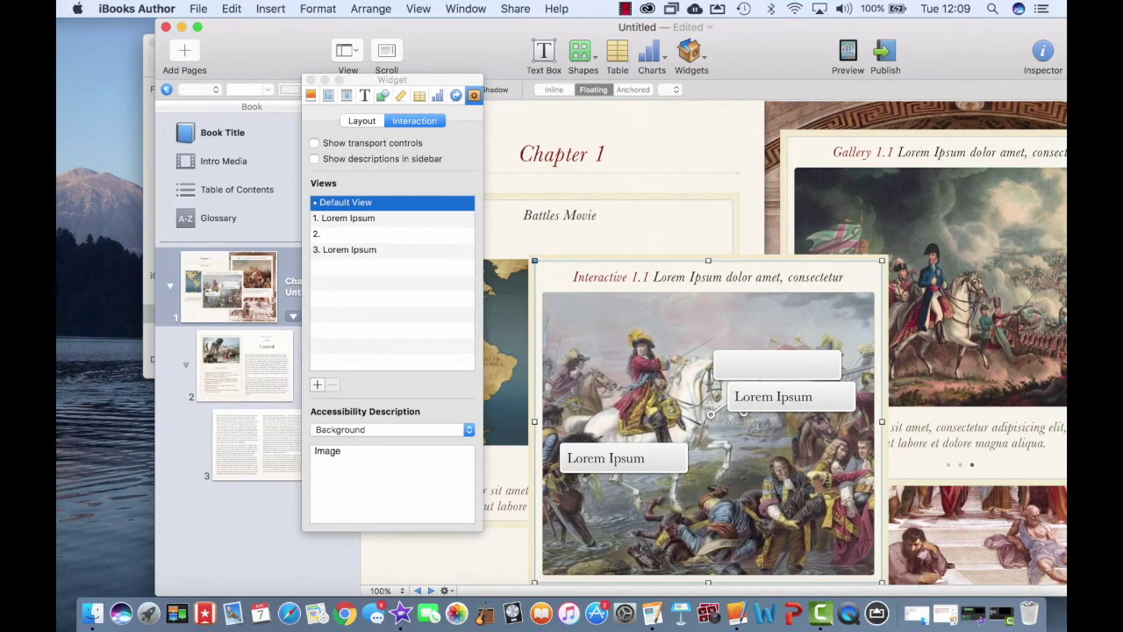
{"action": "left_click", "coordinate": [752, 399]}
{"action": "left_click", "coordinate": [880, 264]}
{"action": "left_click_drag", "start_coordinate": [866, 311], "coordinate": [752, 396]}
{"action": "left_click", "coordinate": [766, 179]}
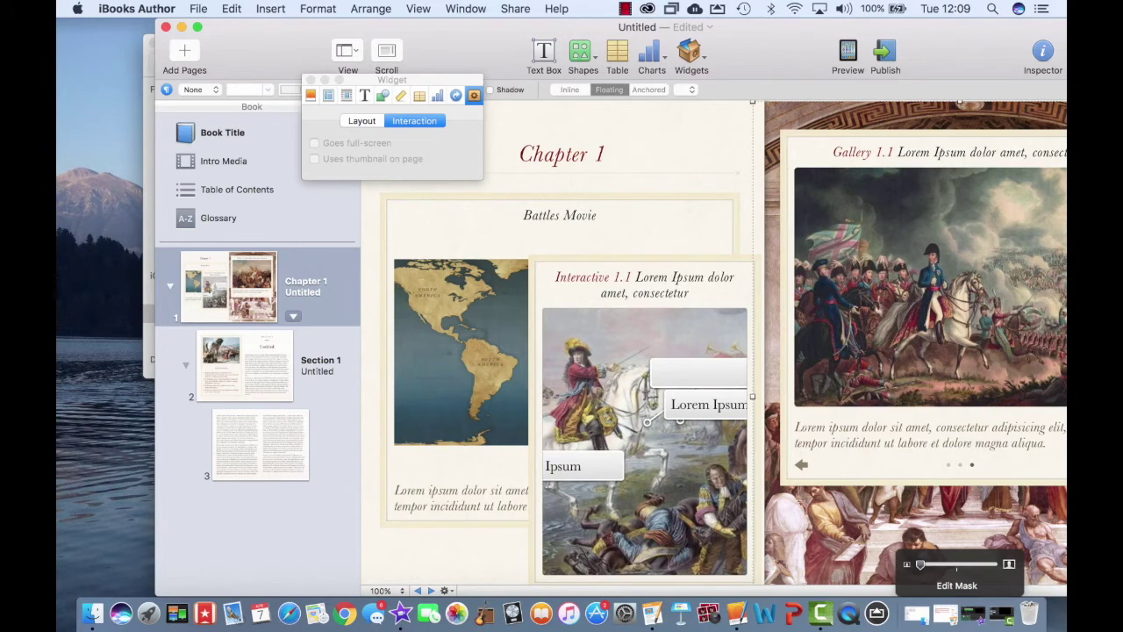
{"action": "left_click", "coordinate": [310, 80]}
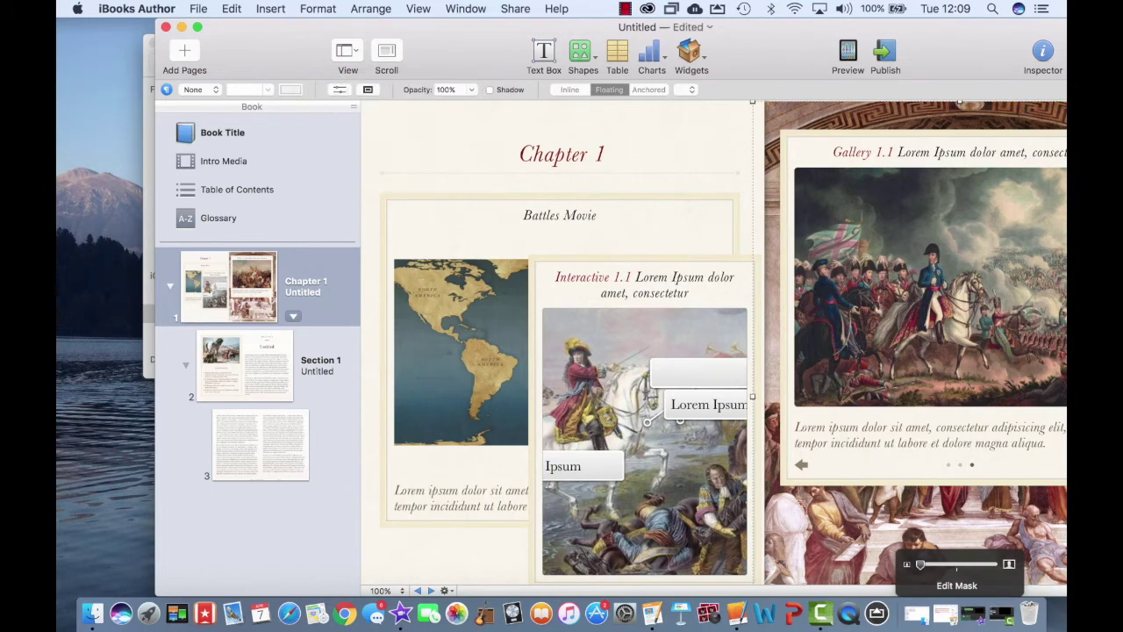
{"action": "left_click", "coordinate": [690, 51]}
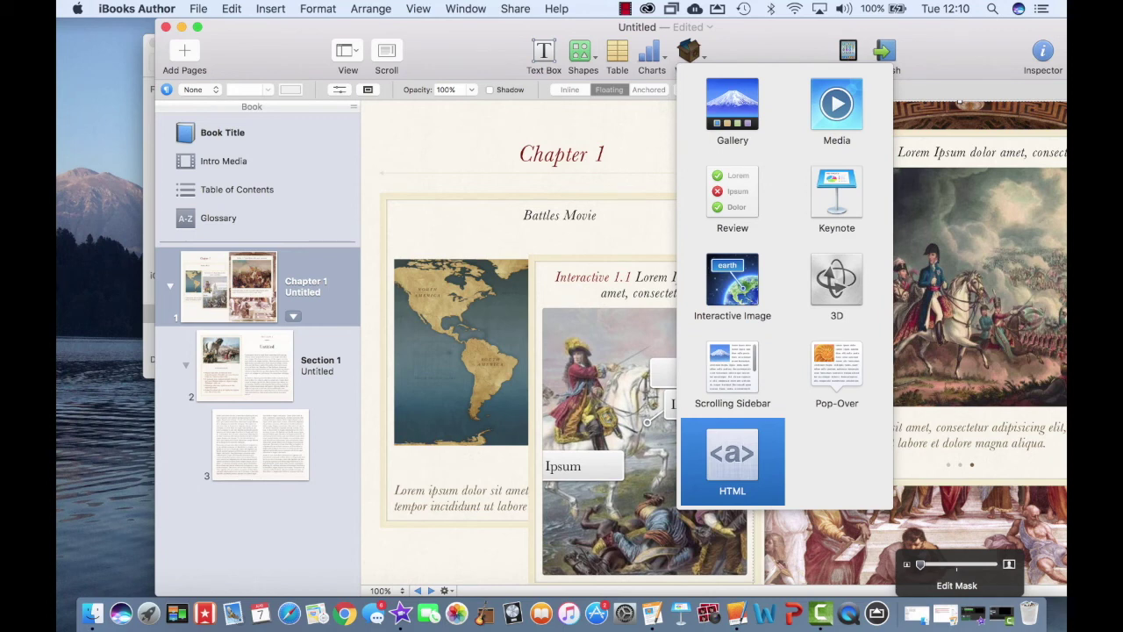
{"action": "left_click", "coordinate": [465, 552]}
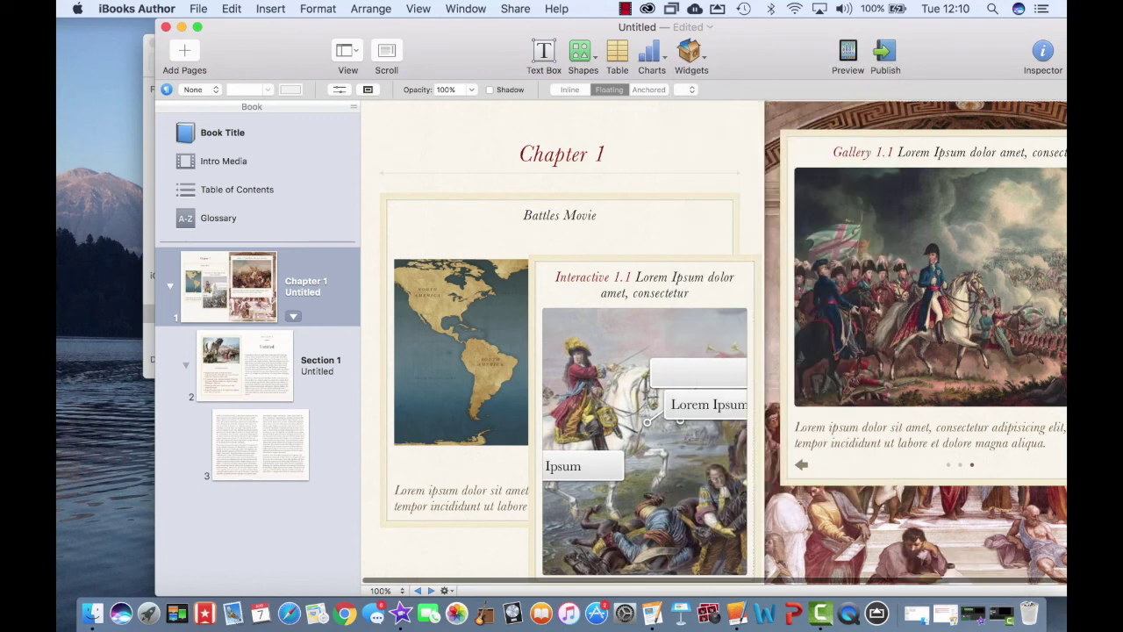